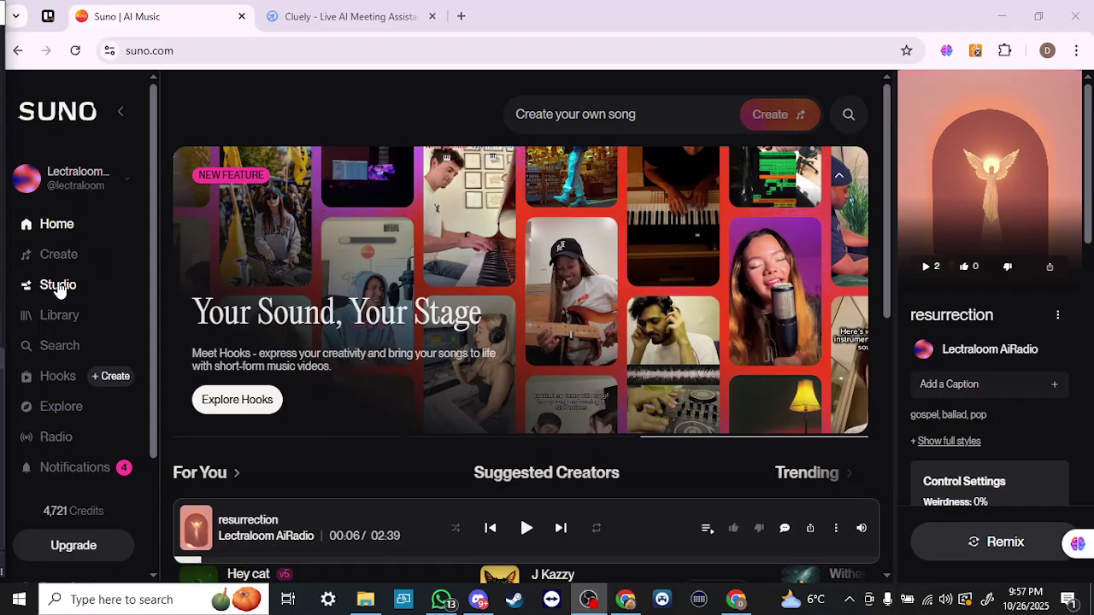
- Bring the Chrome window showing Suno's home page to the front
{"action": "left_click", "coordinate": [59, 289]}
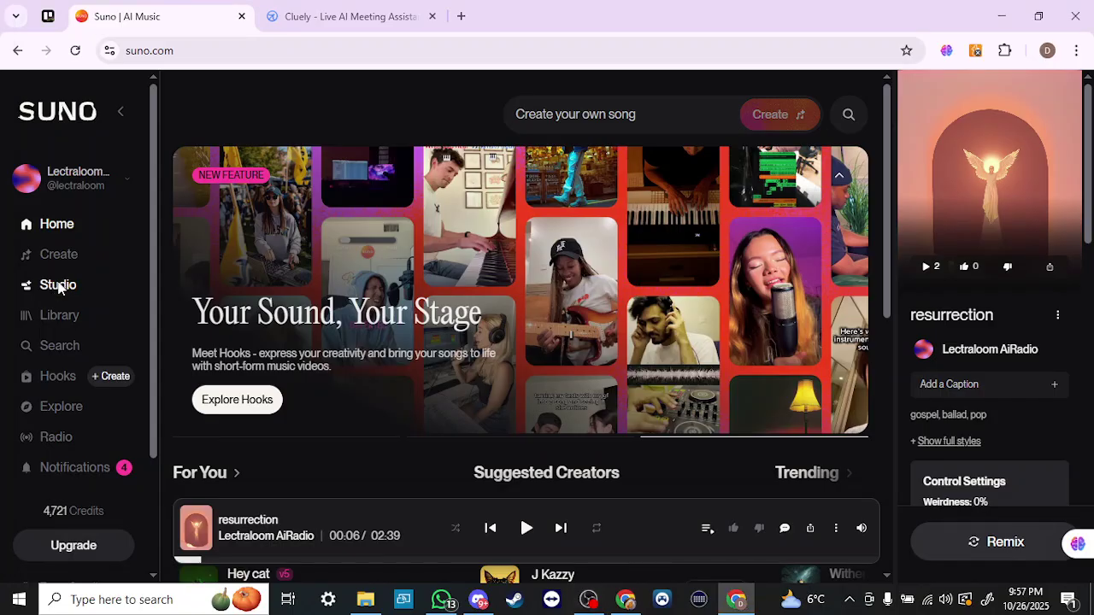
- Enter Suno Studio, view the Record Audio, Extract Stems, Add Instruments and Remix Selection tour cards, then dismiss the tour
{"action": "left_click", "coordinate": [59, 289]}
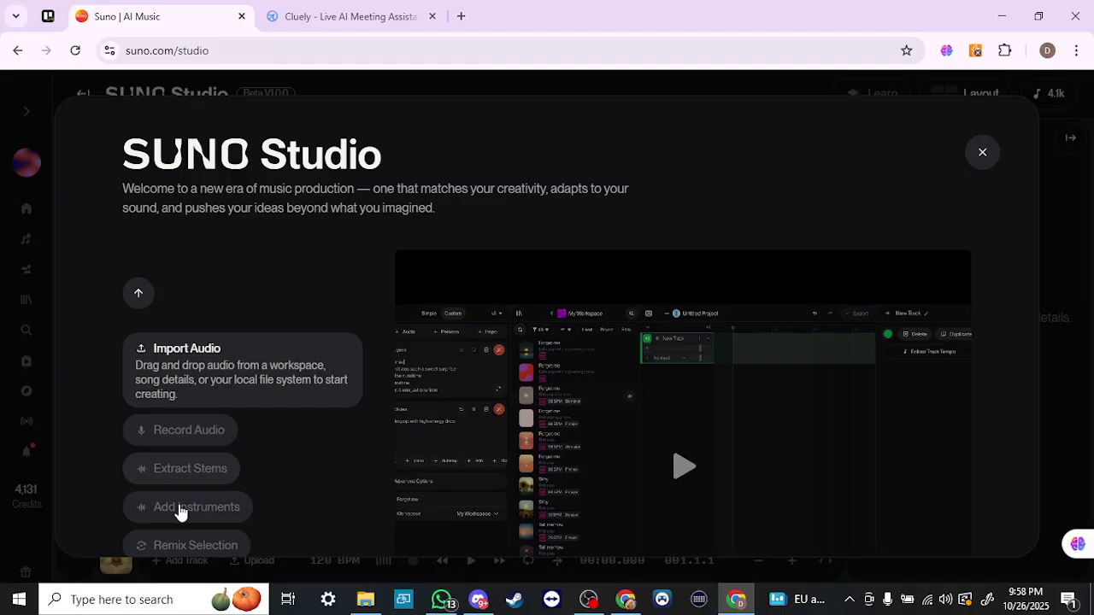
{"action": "left_click", "coordinate": [189, 430]}
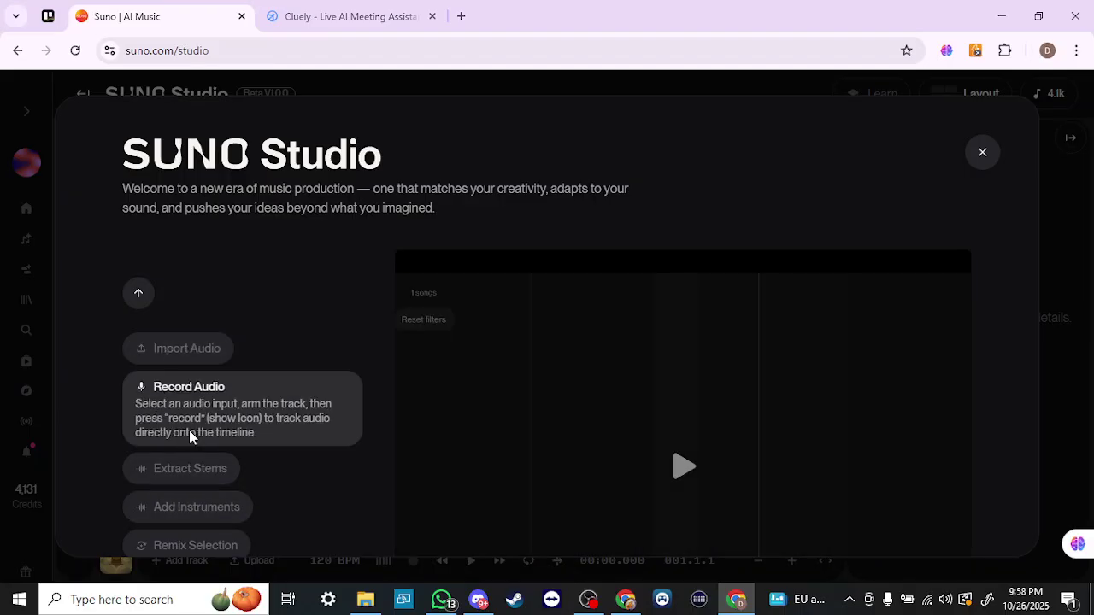
{"action": "left_click", "coordinate": [204, 481]}
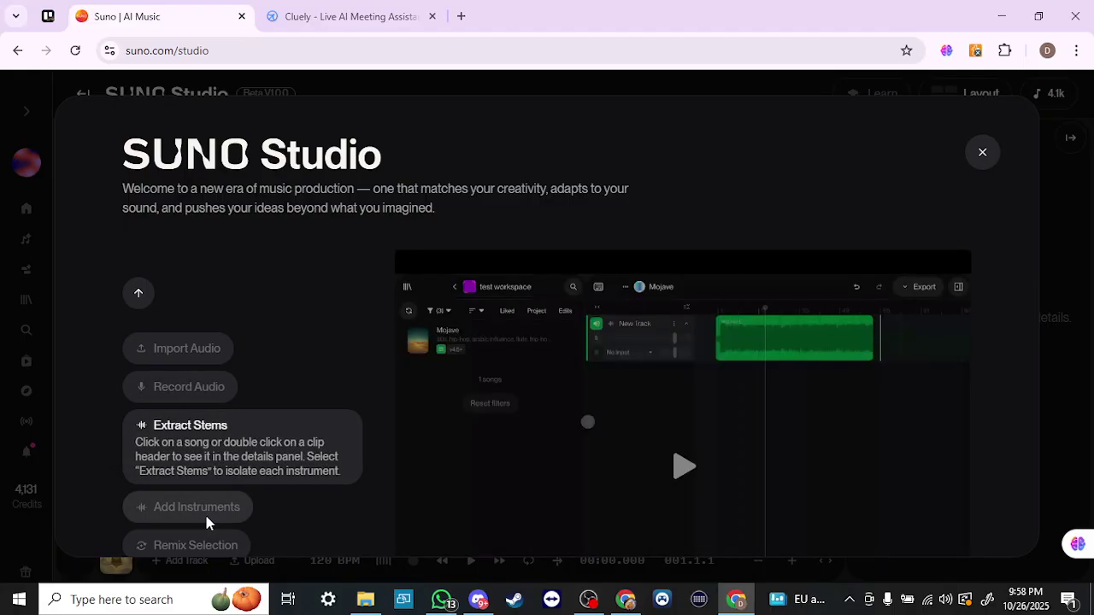
{"action": "left_click", "coordinate": [206, 516]}
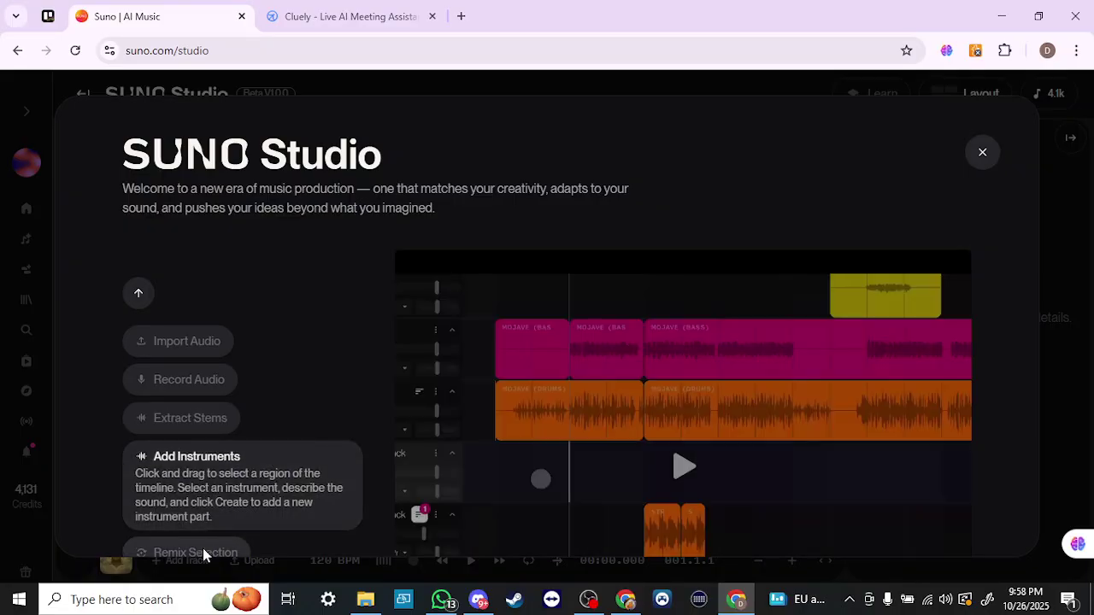
{"action": "left_click", "coordinate": [203, 553]}
{"action": "left_click", "coordinate": [982, 154]}
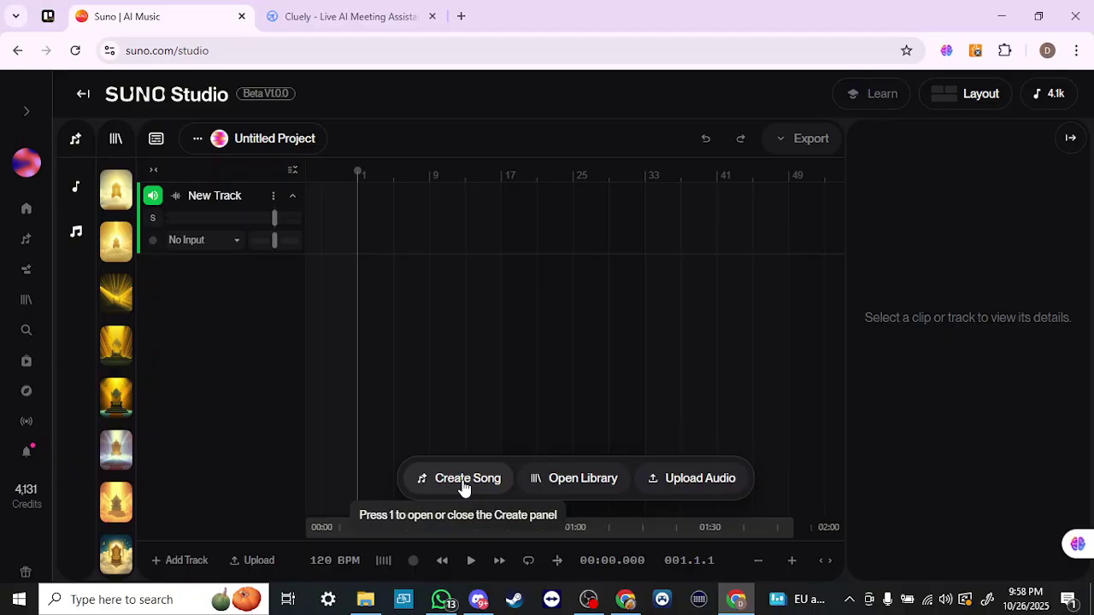
- Open the song library and switch from My Workspace to the HOUS3OFTHIS workspace
{"action": "left_click", "coordinate": [589, 478]}
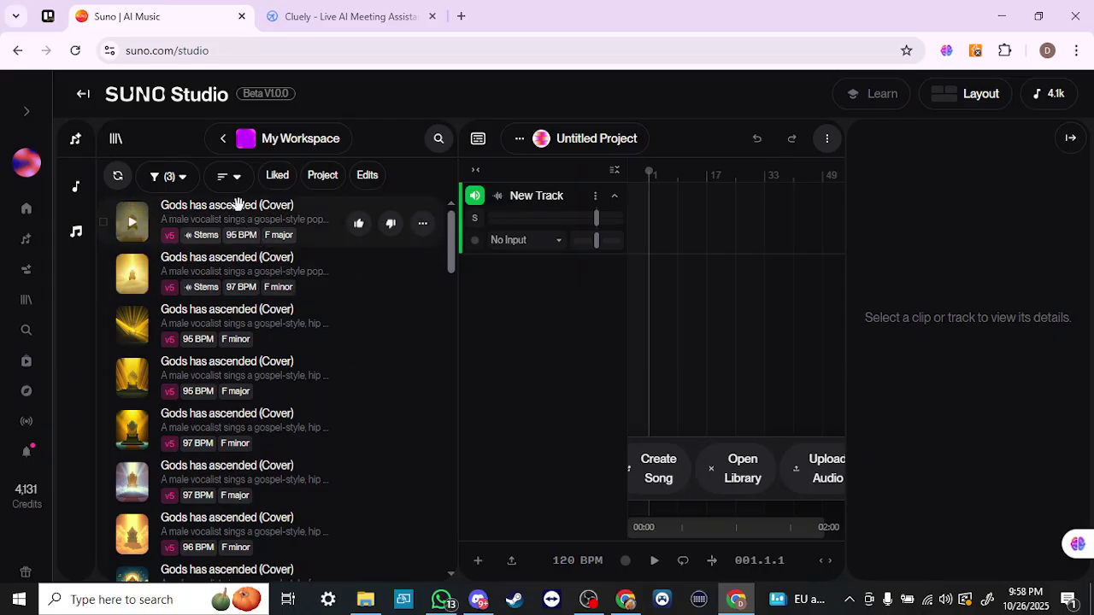
{"action": "left_click", "coordinate": [215, 140]}
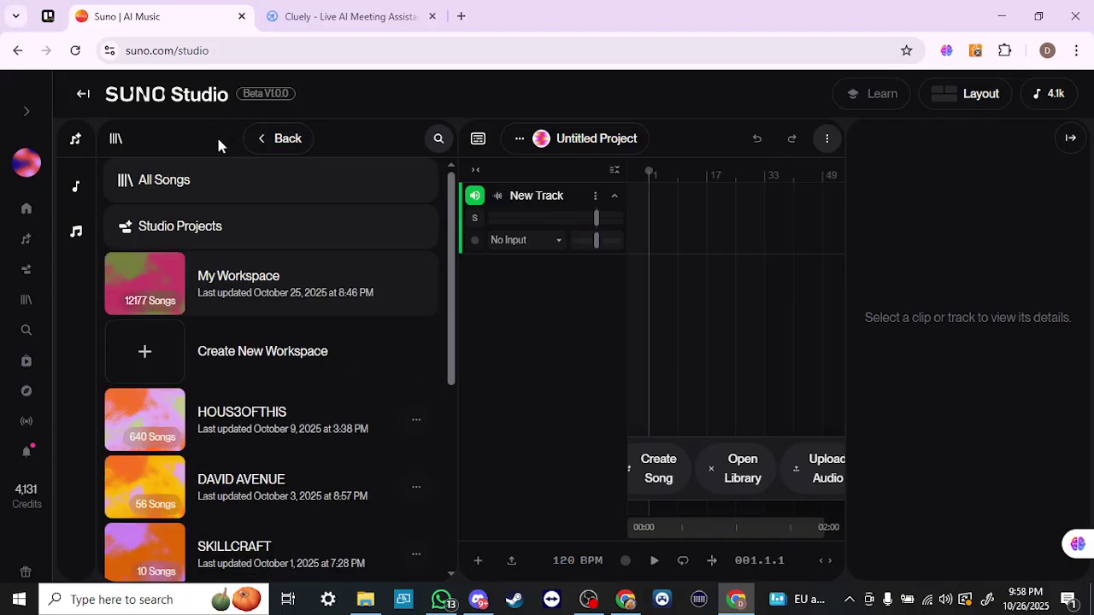
{"action": "left_click", "coordinate": [239, 428]}
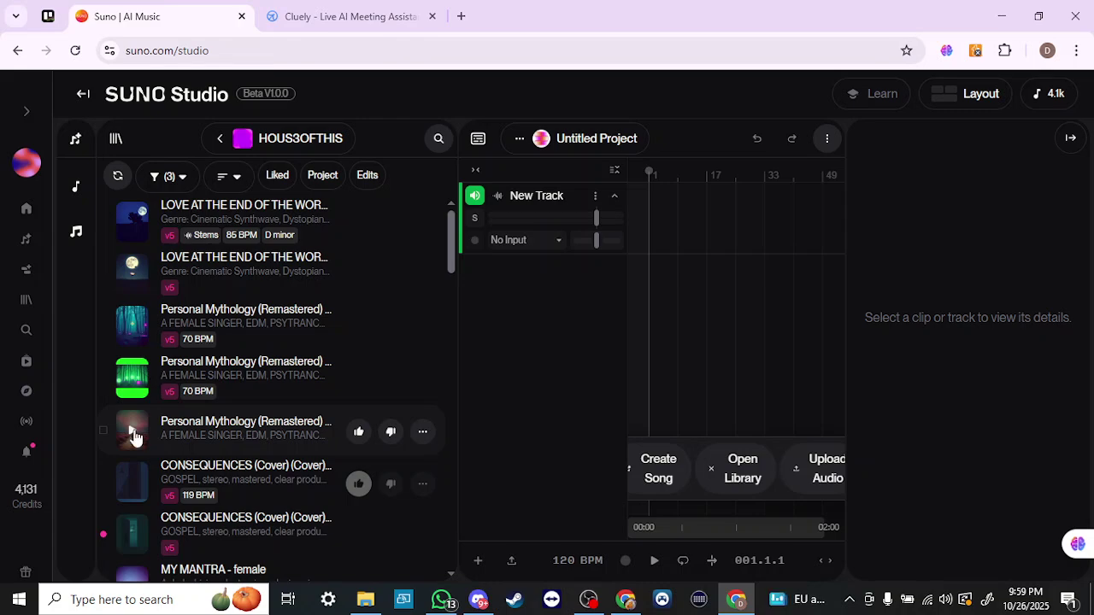
- Play and pause Personal Mythology (Remastered) (Extend), then open its actions menu
{"action": "left_click", "coordinate": [132, 327]}
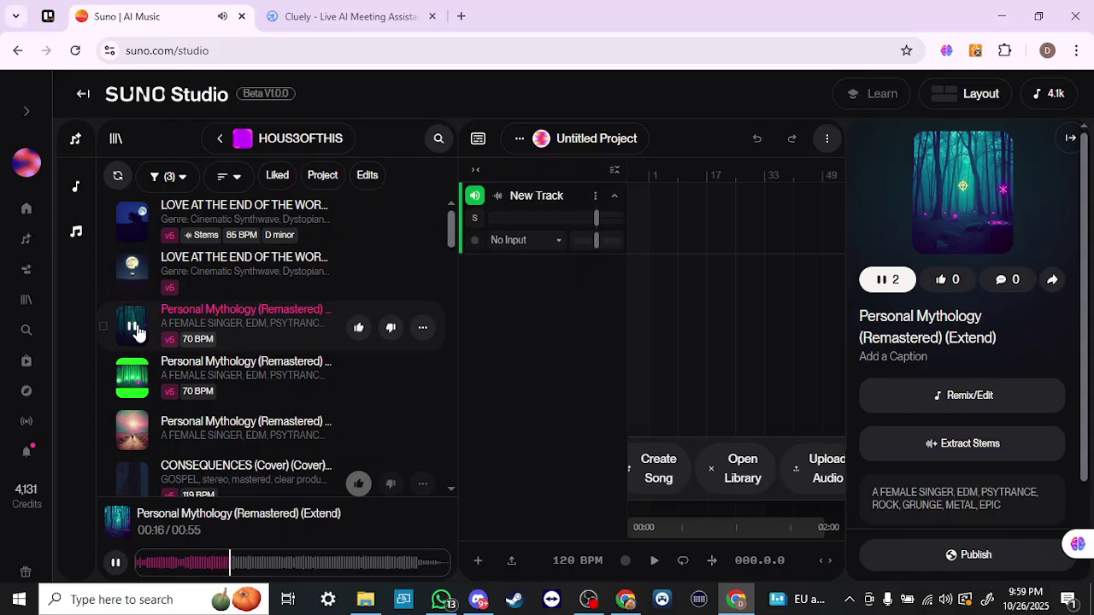
{"action": "left_click", "coordinate": [135, 330]}
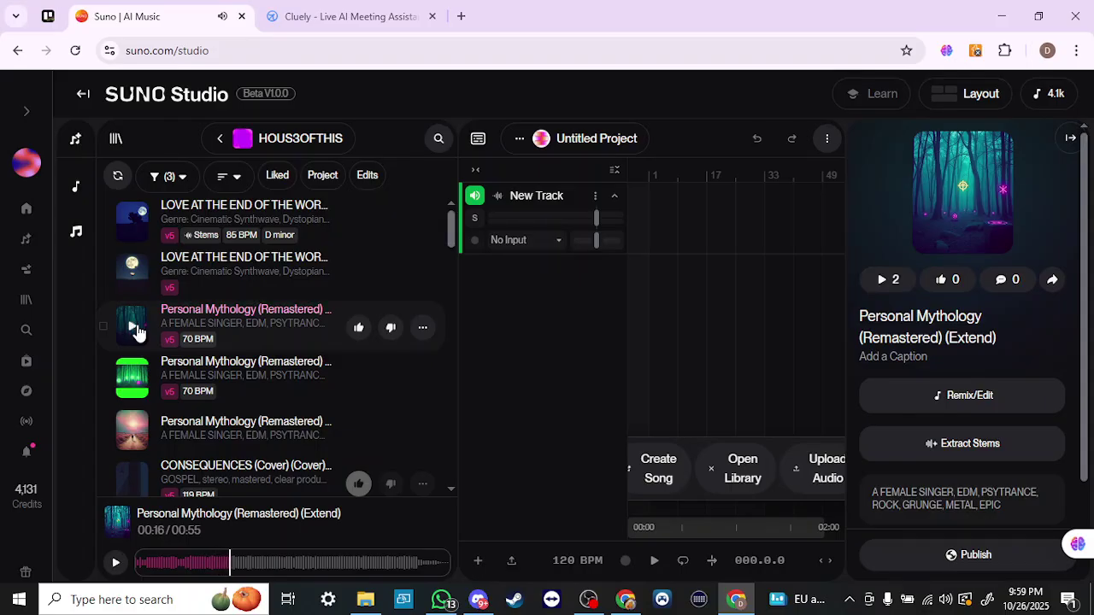
{"action": "left_click", "coordinate": [423, 328]}
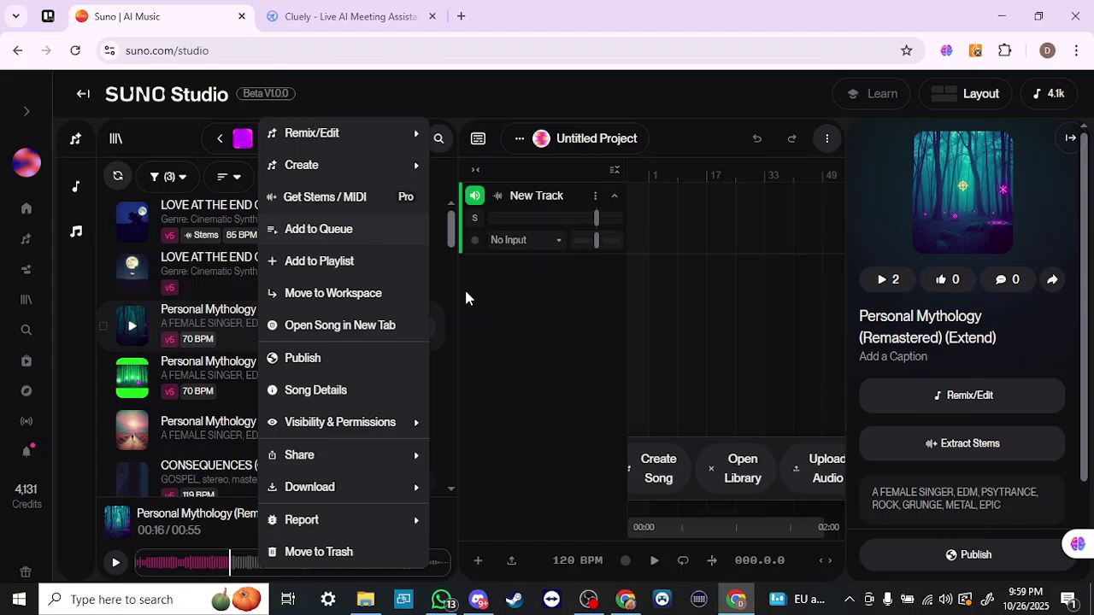
{"action": "left_click", "coordinate": [507, 338]}
{"action": "mouse_move", "coordinate": [256, 325]}
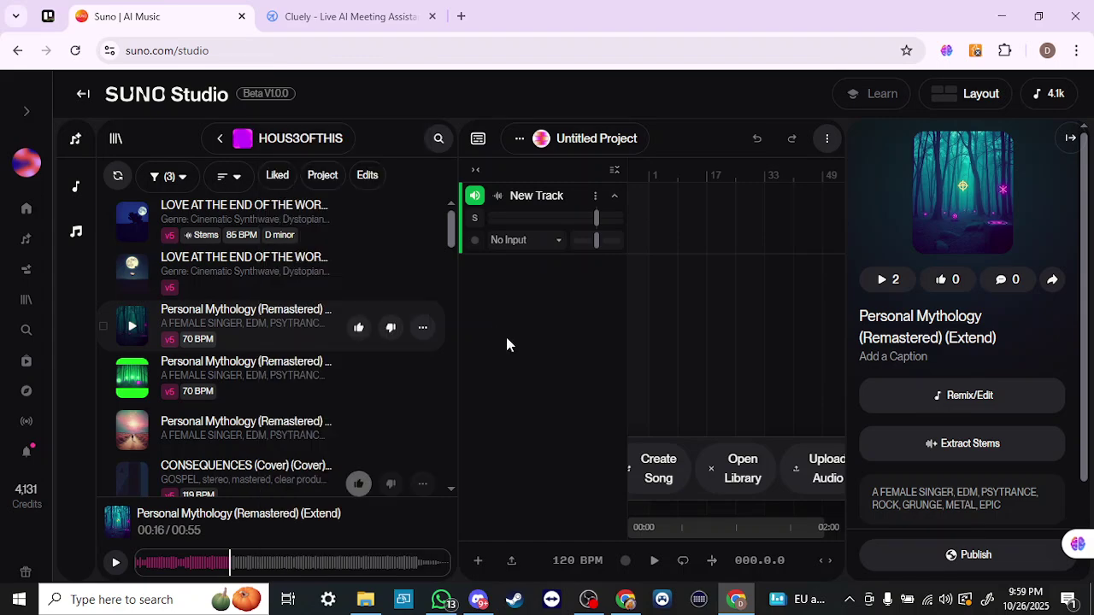
{"action": "left_click", "coordinate": [422, 332]}
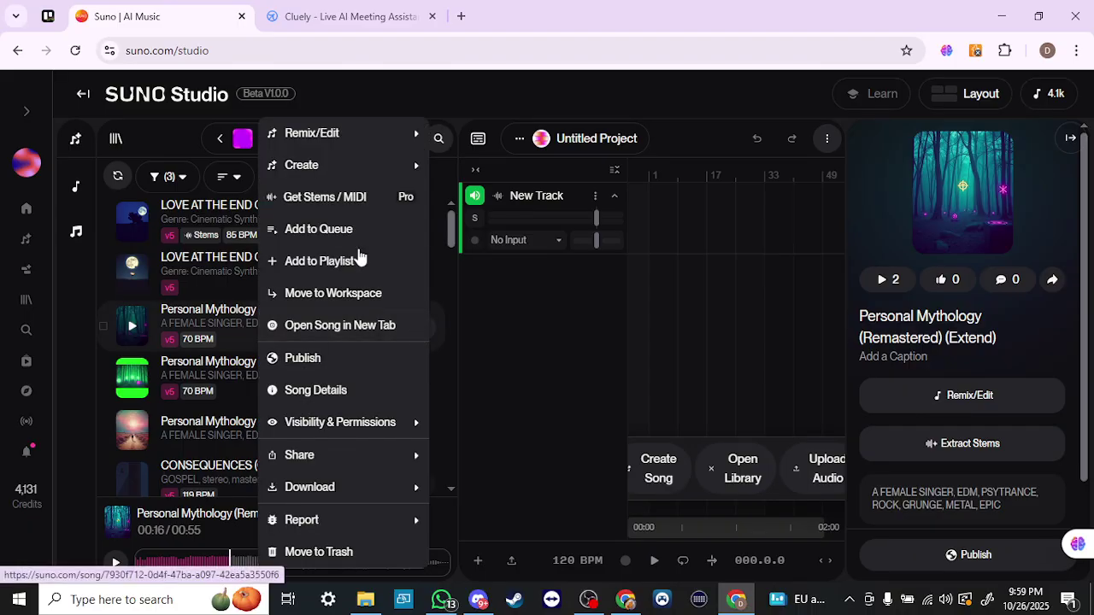
- View Personal Mythology's Get Stems / MIDI dialog twice, closing it each time without extracting
{"action": "left_click", "coordinate": [331, 198]}
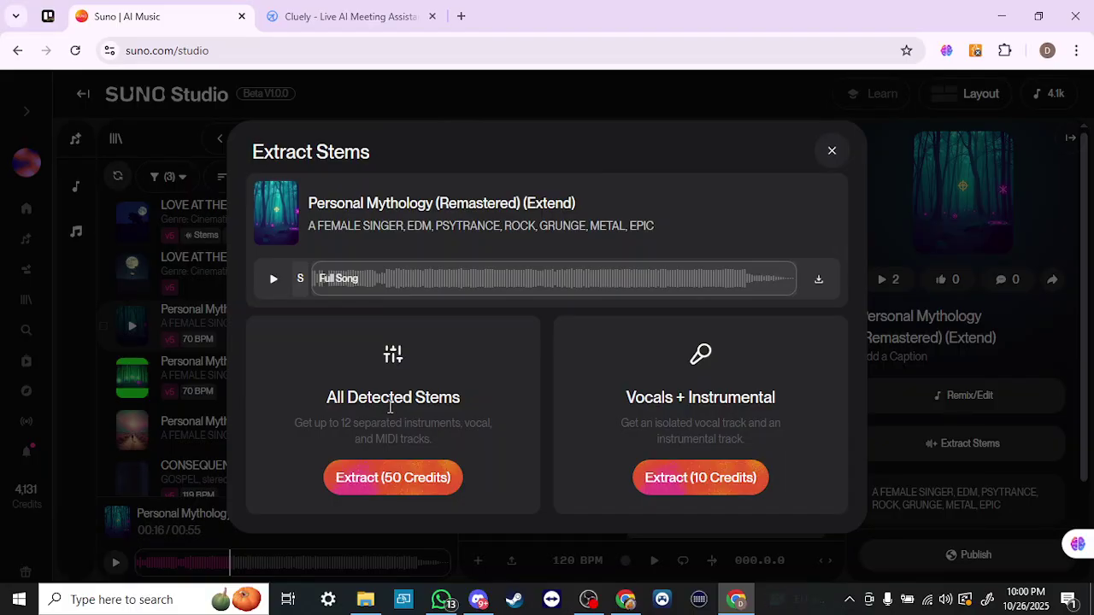
{"action": "left_click", "coordinate": [835, 164]}
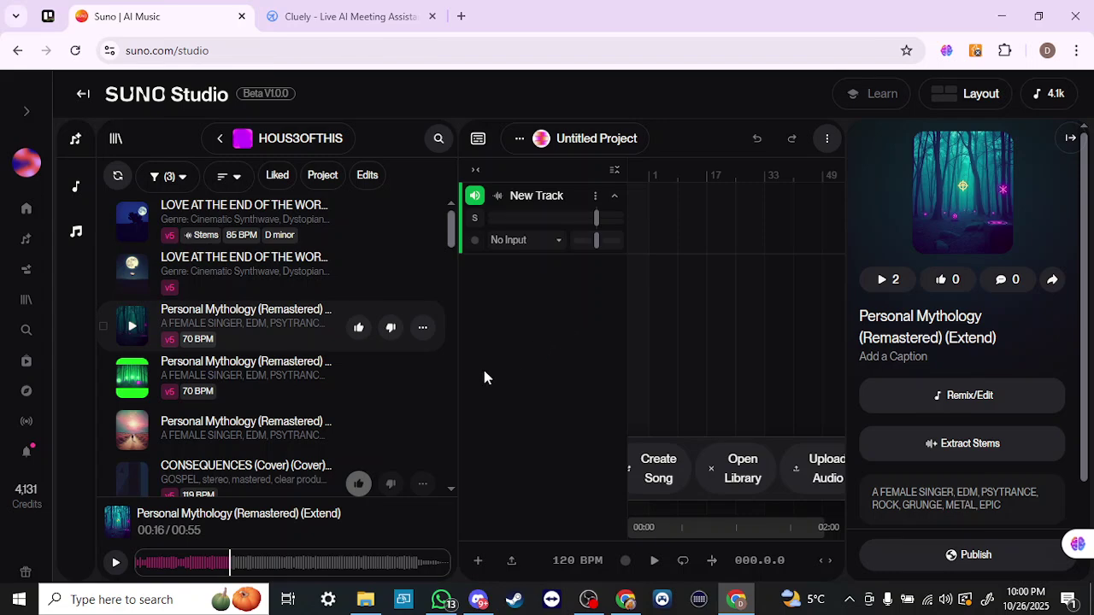
{"action": "left_click", "coordinate": [423, 328]}
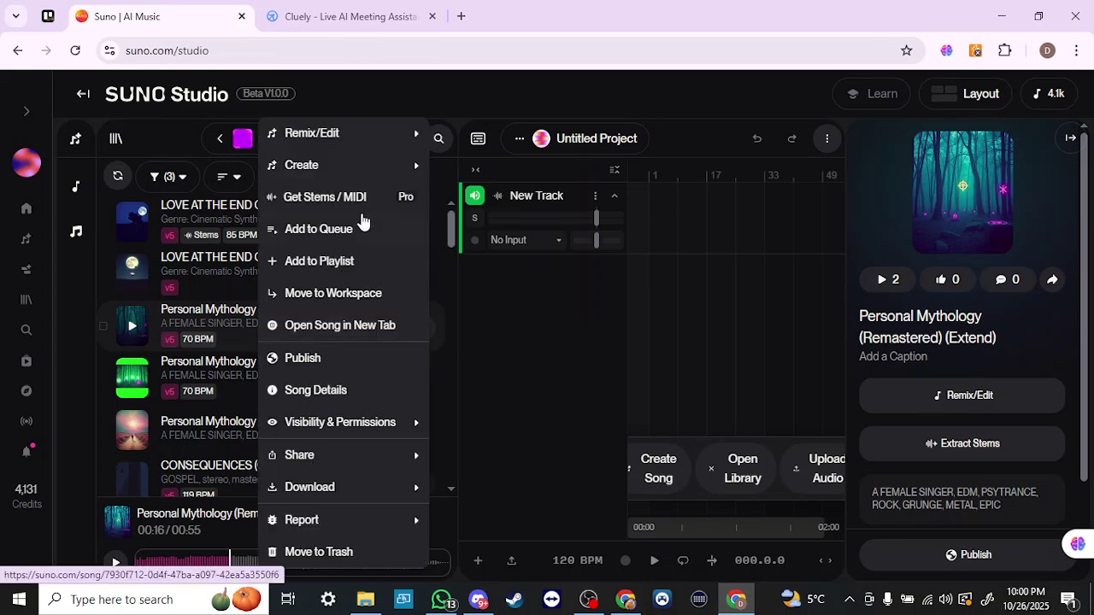
{"action": "left_click", "coordinate": [360, 196]}
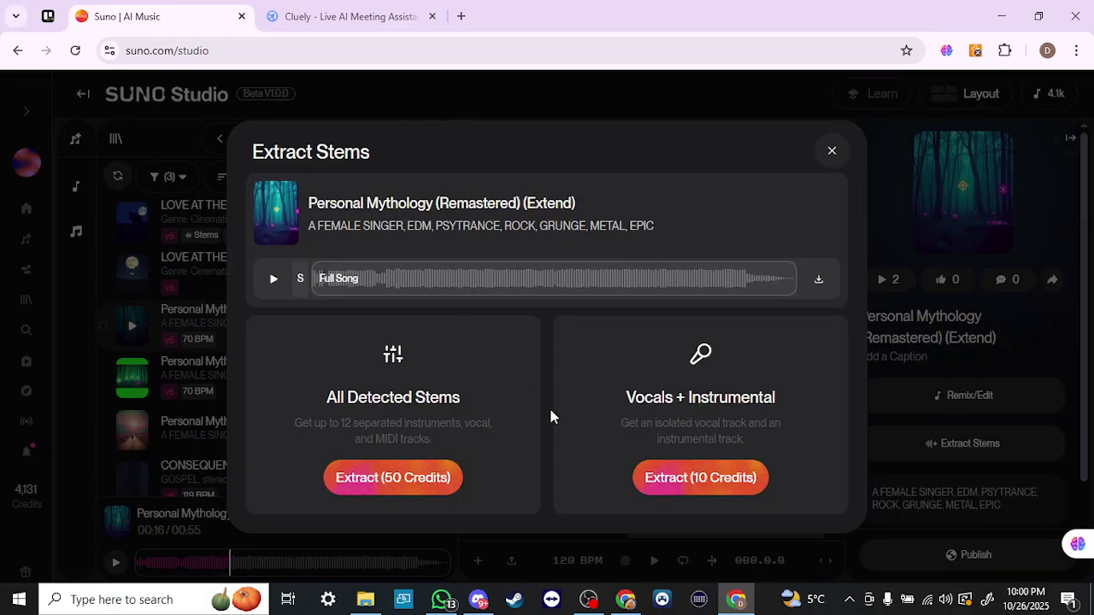
{"action": "left_click", "coordinate": [832, 152]}
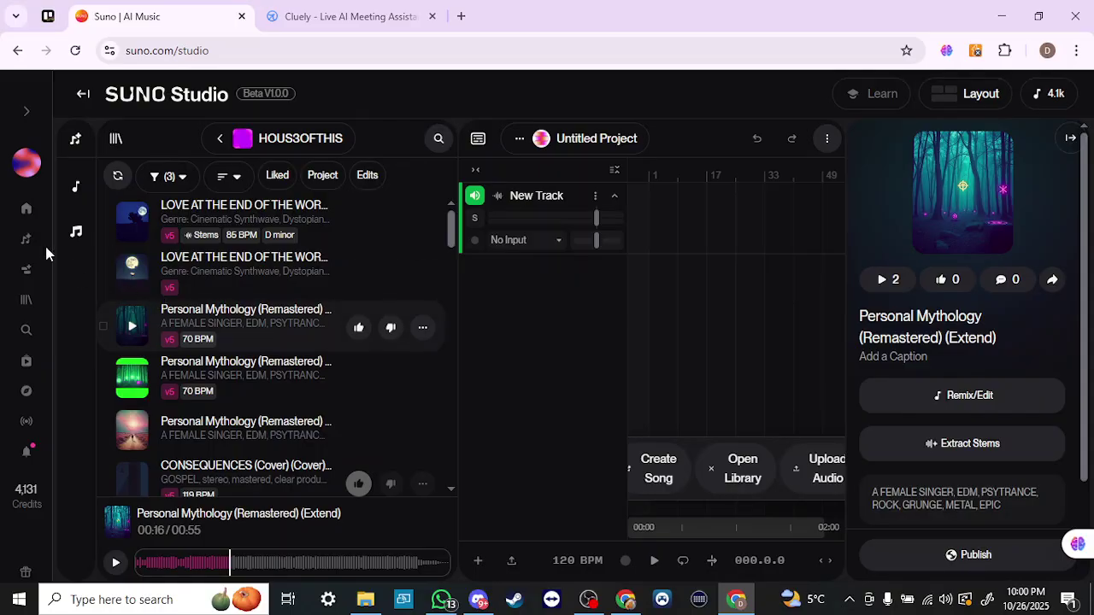
- In the Library, view Gods has ascended (Cover)'s Get Stems / MIDI options, then return to Studio
{"action": "left_click", "coordinate": [27, 302]}
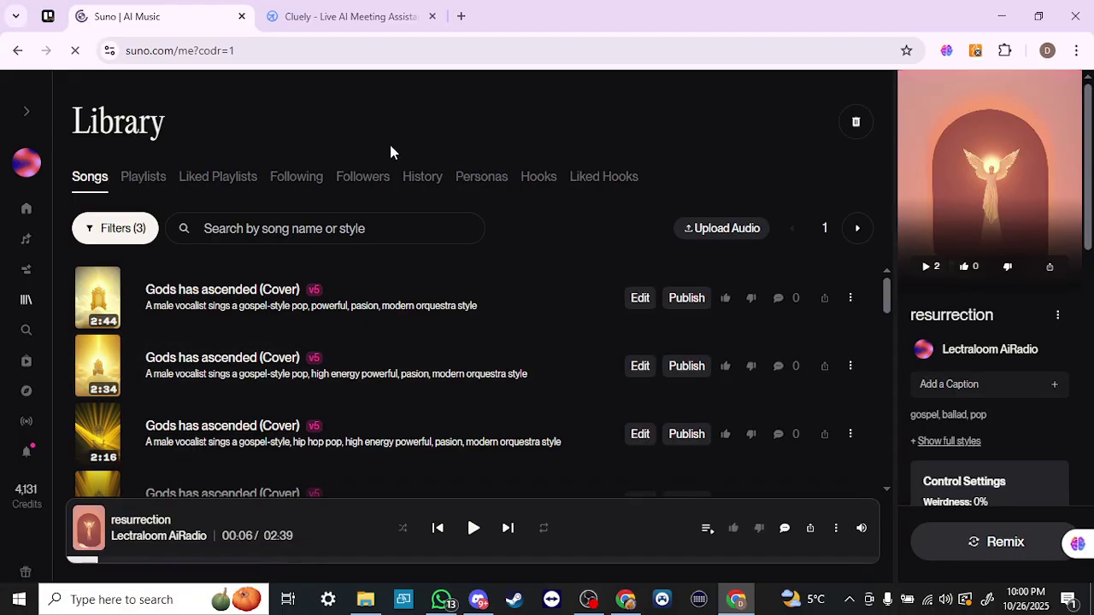
{"action": "left_click", "coordinate": [851, 299]}
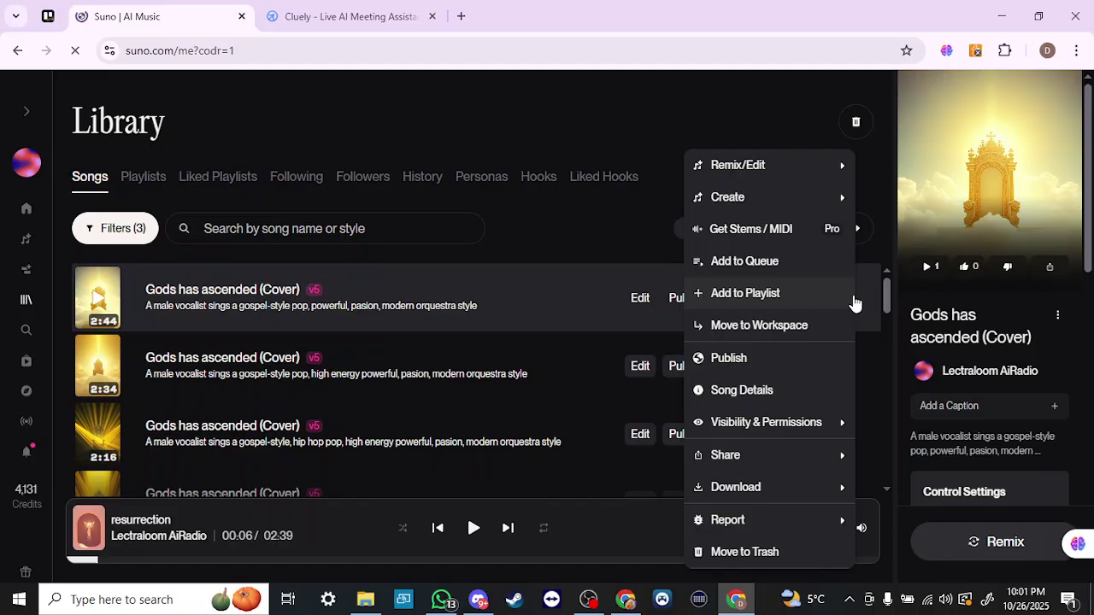
{"action": "left_click", "coordinate": [750, 229]}
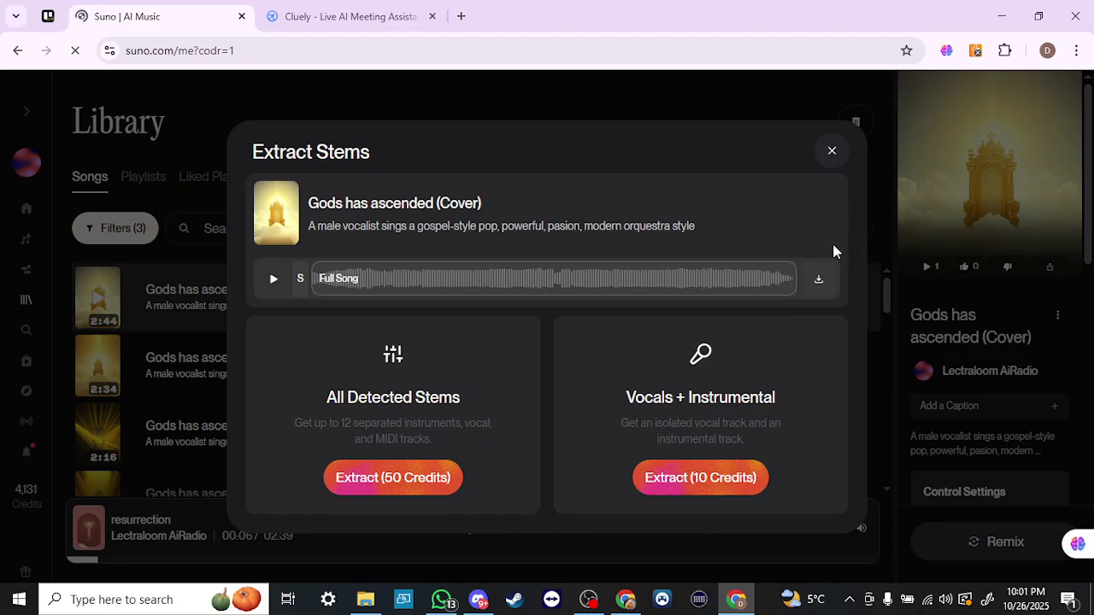
{"action": "left_click", "coordinate": [831, 154]}
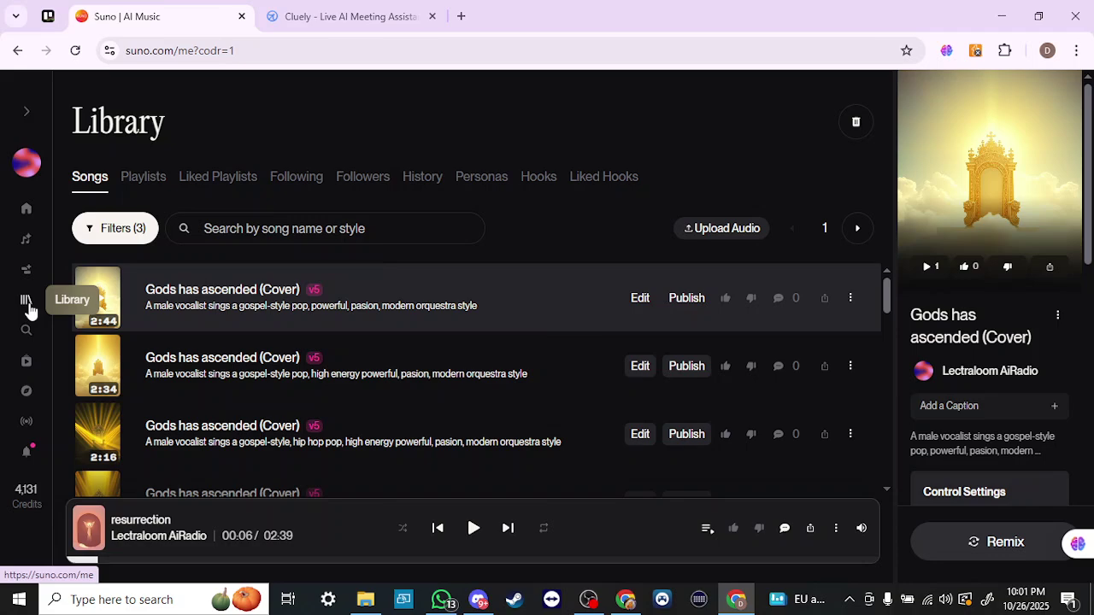
{"action": "left_click", "coordinate": [27, 272]}
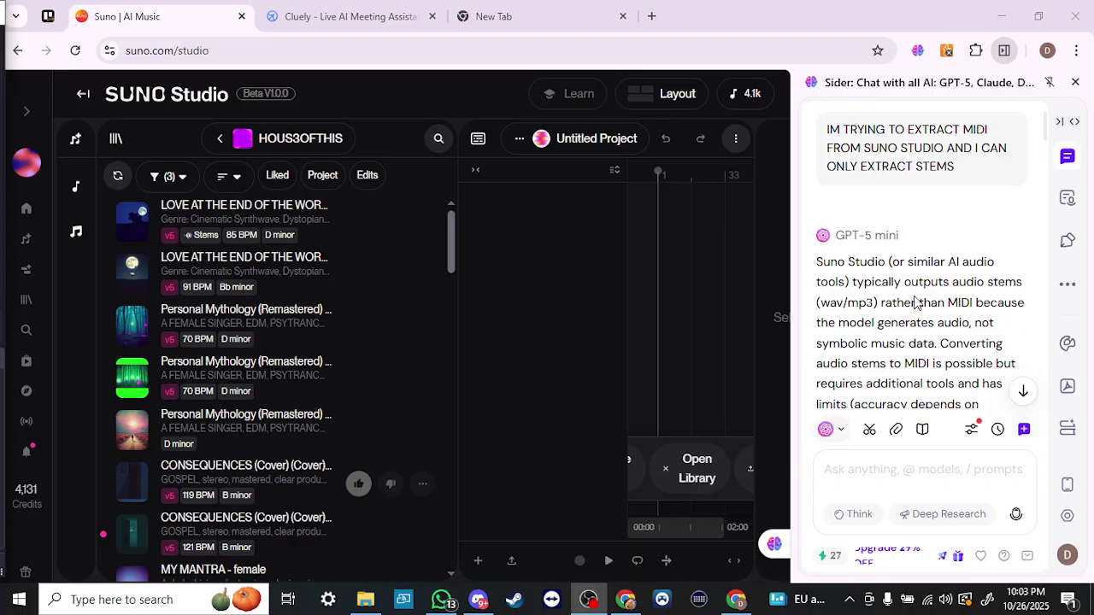
- Scroll through Sider's GPT-5 mini reply on converting stems to MIDI, then back up
{"action": "scroll", "coordinate": [915, 301], "scroll_direction": "down", "scroll_amount": 2}
{"action": "scroll", "coordinate": [915, 301], "scroll_direction": "down", "scroll_amount": 1}
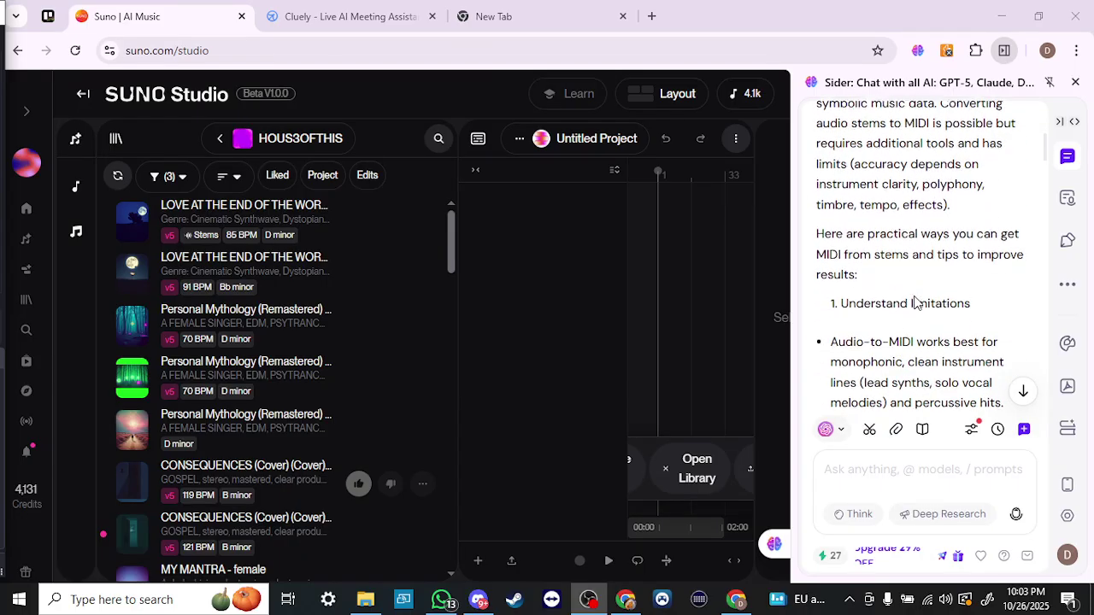
{"action": "scroll", "coordinate": [915, 301], "scroll_direction": "down", "scroll_amount": 1}
{"action": "scroll", "coordinate": [915, 301], "scroll_direction": "down", "scroll_amount": 1}
{"action": "scroll", "coordinate": [915, 301], "scroll_direction": "down", "scroll_amount": 1}
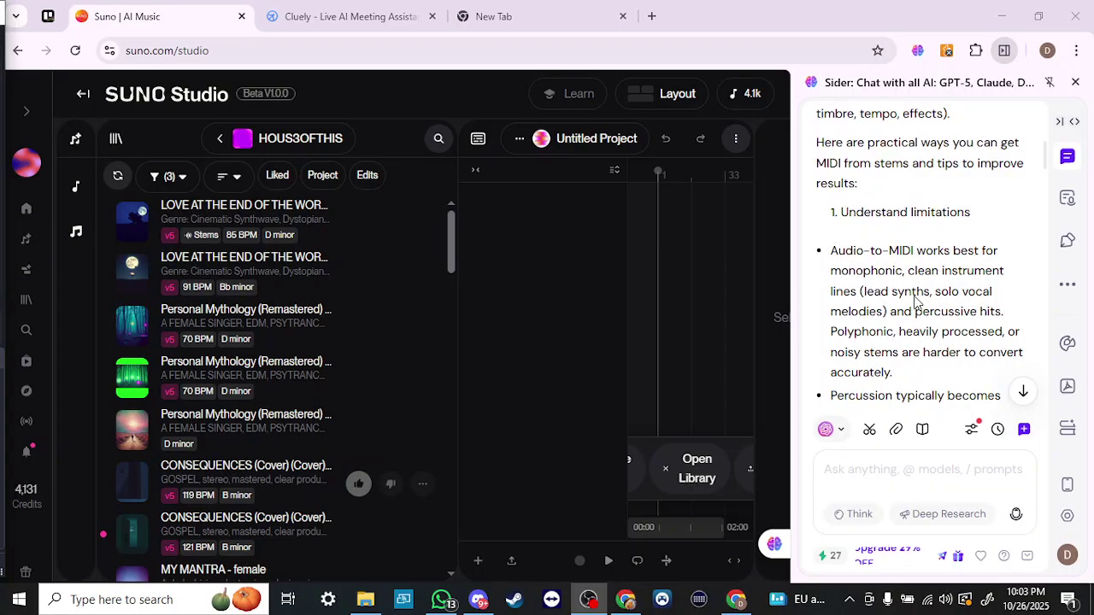
{"action": "scroll", "coordinate": [915, 300], "scroll_direction": "down", "scroll_amount": 1}
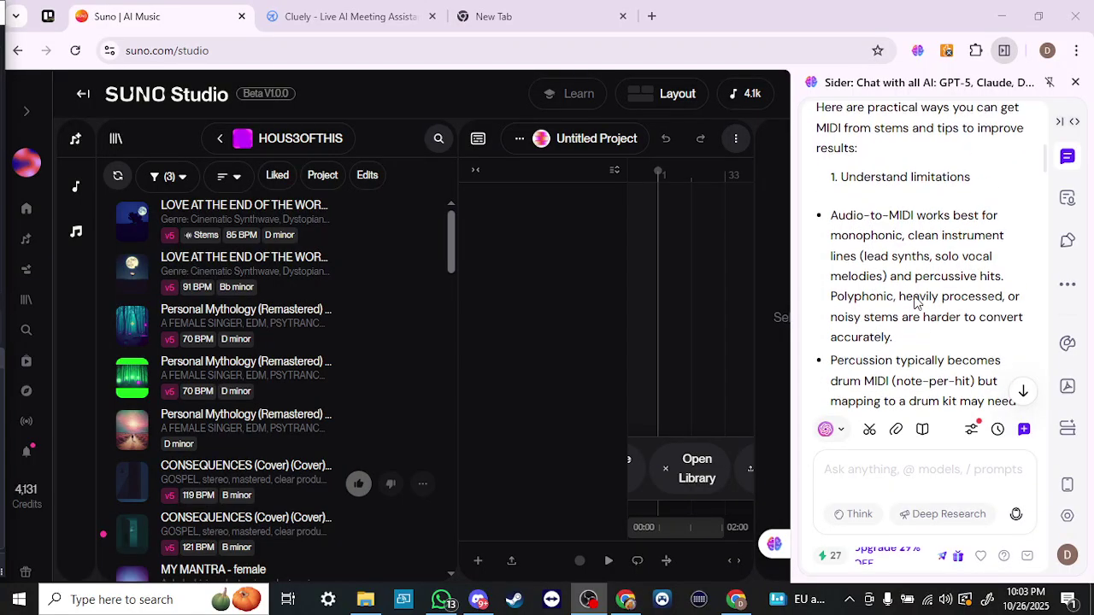
{"action": "scroll", "coordinate": [914, 301], "scroll_direction": "down", "scroll_amount": 1}
{"action": "scroll", "coordinate": [915, 301], "scroll_direction": "down", "scroll_amount": 1}
{"action": "scroll", "coordinate": [915, 301], "scroll_direction": "down", "scroll_amount": 1}
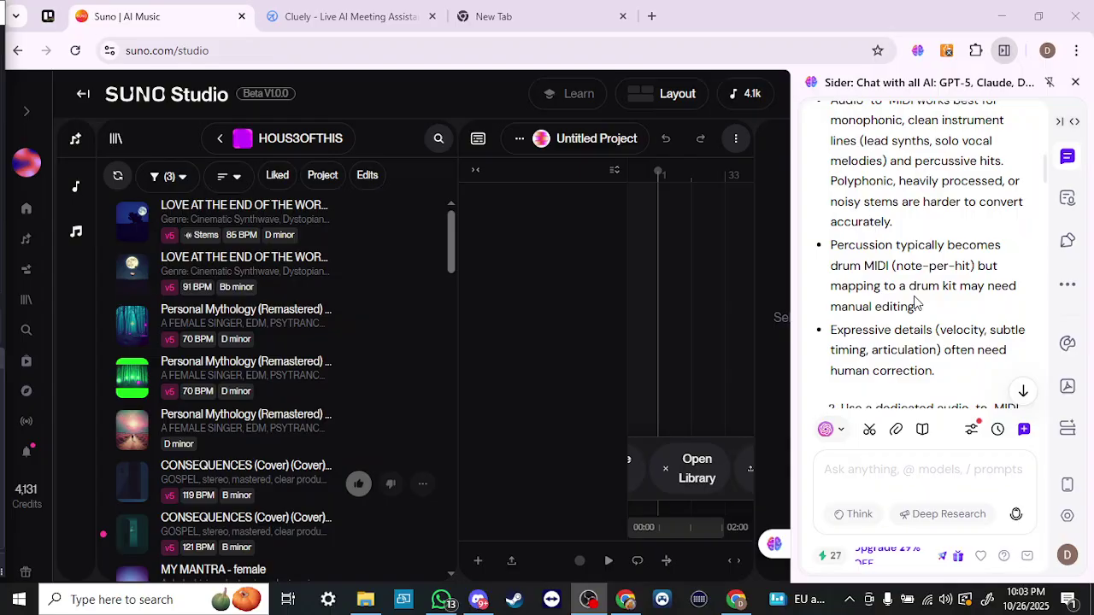
{"action": "scroll", "coordinate": [915, 301], "scroll_direction": "down", "scroll_amount": 2}
{"action": "scroll", "coordinate": [915, 301], "scroll_direction": "down", "scroll_amount": 2}
{"action": "scroll", "coordinate": [915, 301], "scroll_direction": "down", "scroll_amount": 1}
{"action": "scroll", "coordinate": [914, 301], "scroll_direction": "down", "scroll_amount": 1}
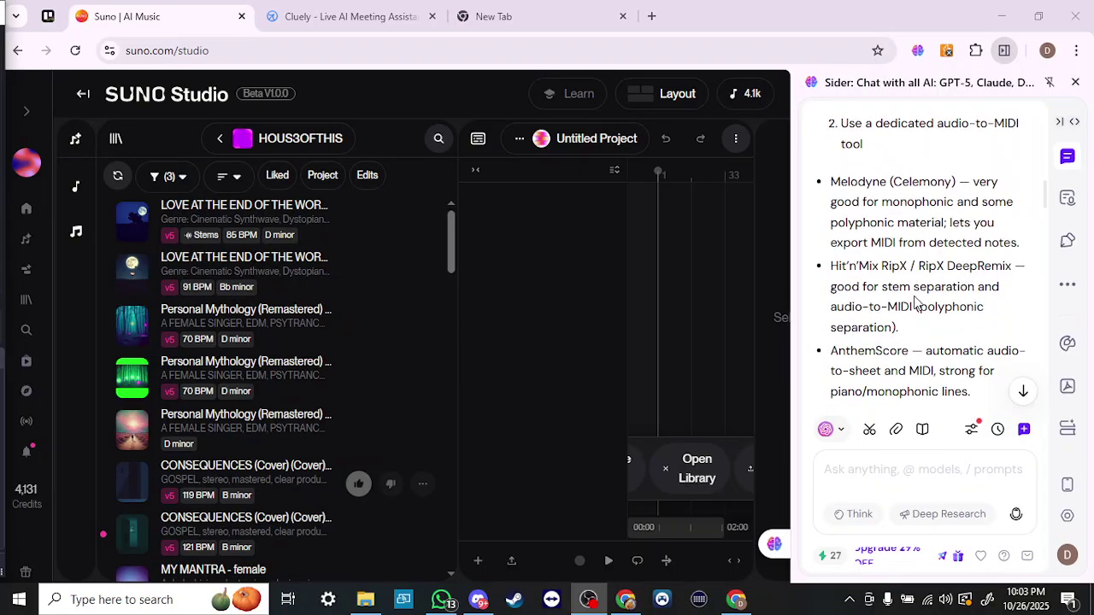
{"action": "scroll", "coordinate": [915, 300], "scroll_direction": "down", "scroll_amount": 1}
{"action": "scroll", "coordinate": [914, 301], "scroll_direction": "down", "scroll_amount": 1}
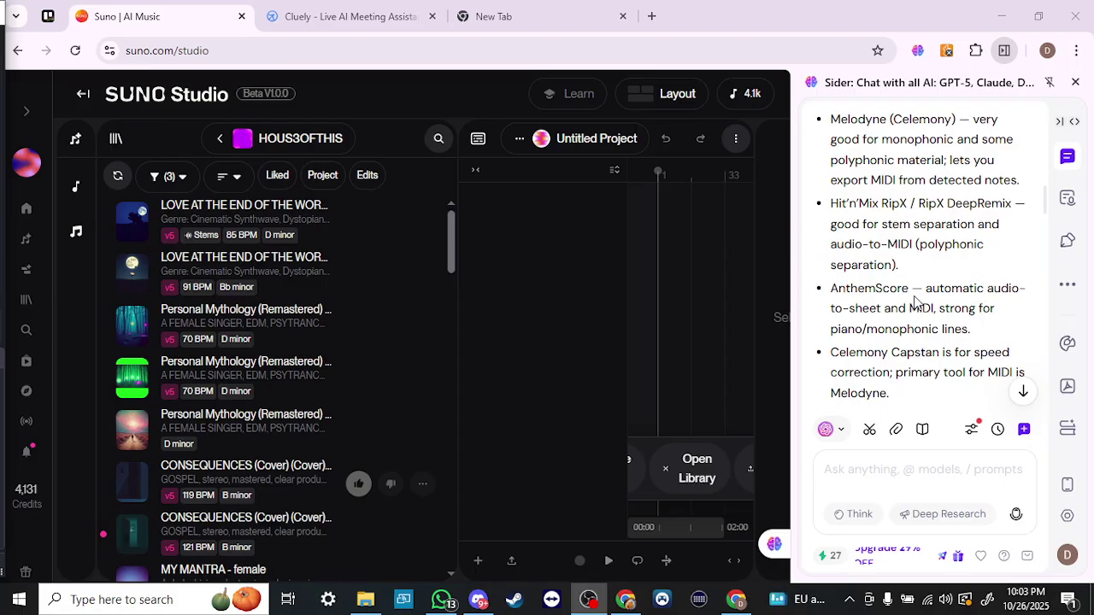
{"action": "scroll", "coordinate": [914, 301], "scroll_direction": "down", "scroll_amount": 1}
{"action": "scroll", "coordinate": [915, 301], "scroll_direction": "down", "scroll_amount": 2}
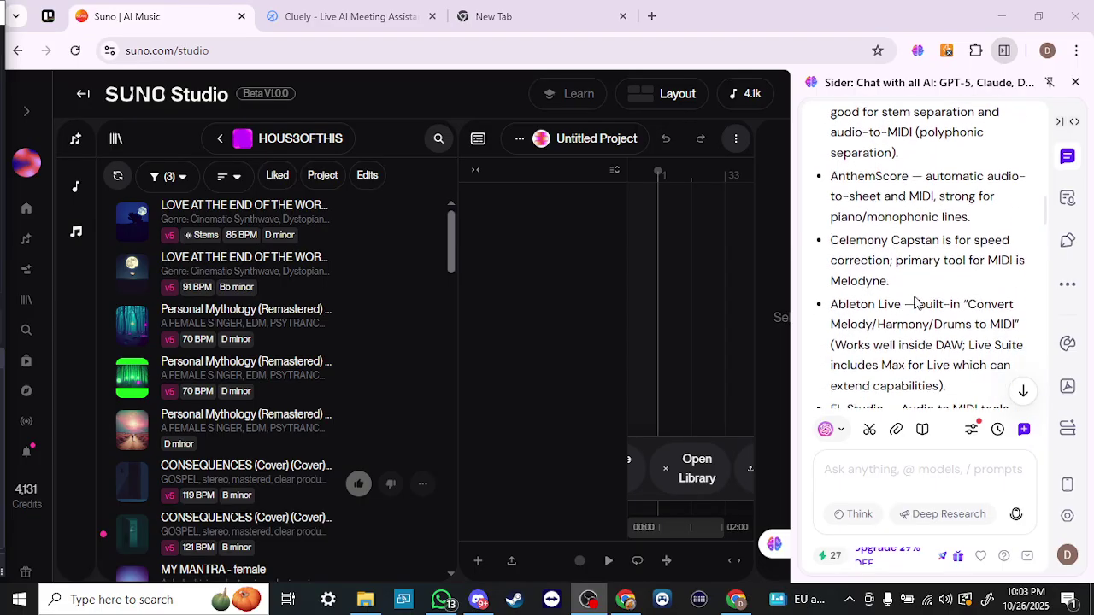
{"action": "scroll", "coordinate": [915, 301], "scroll_direction": "down", "scroll_amount": 1}
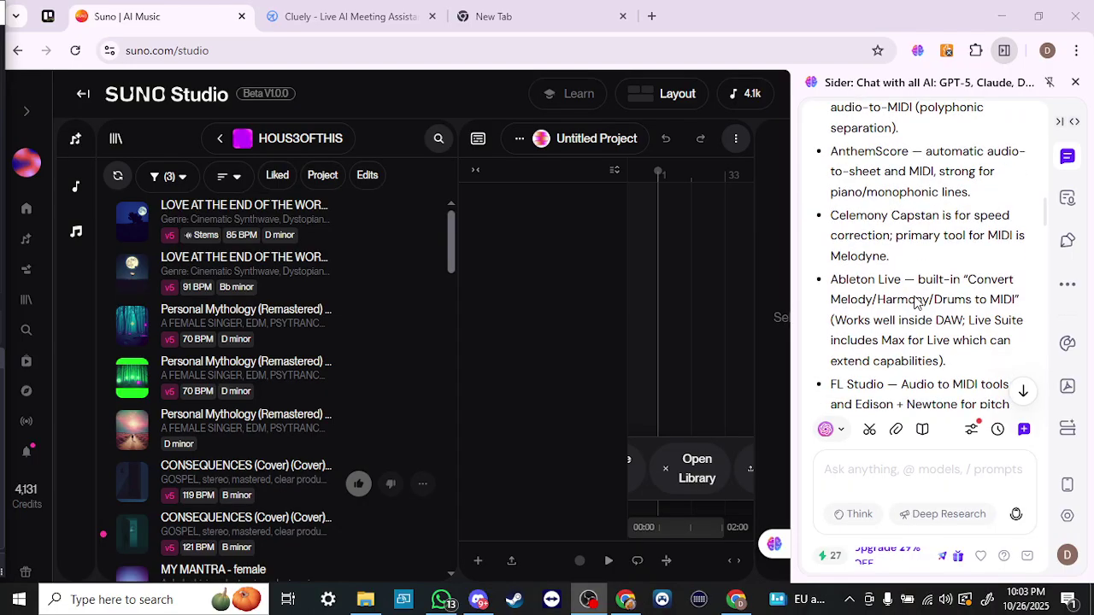
{"action": "scroll", "coordinate": [915, 301], "scroll_direction": "down", "scroll_amount": 1}
{"action": "scroll", "coordinate": [915, 301], "scroll_direction": "down", "scroll_amount": 2}
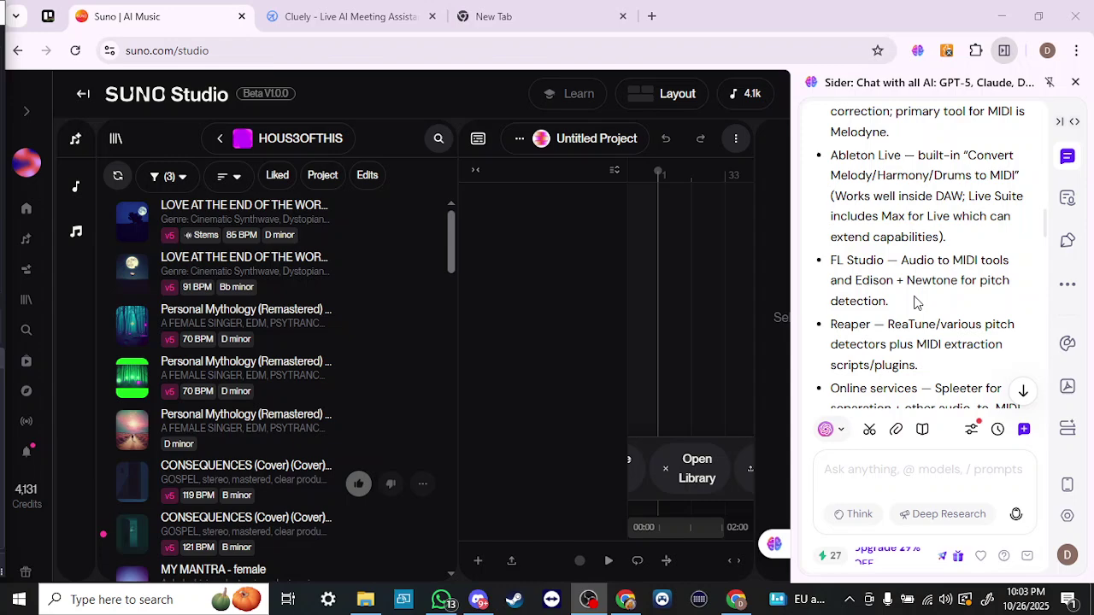
{"action": "scroll", "coordinate": [915, 300], "scroll_direction": "down", "scroll_amount": 2}
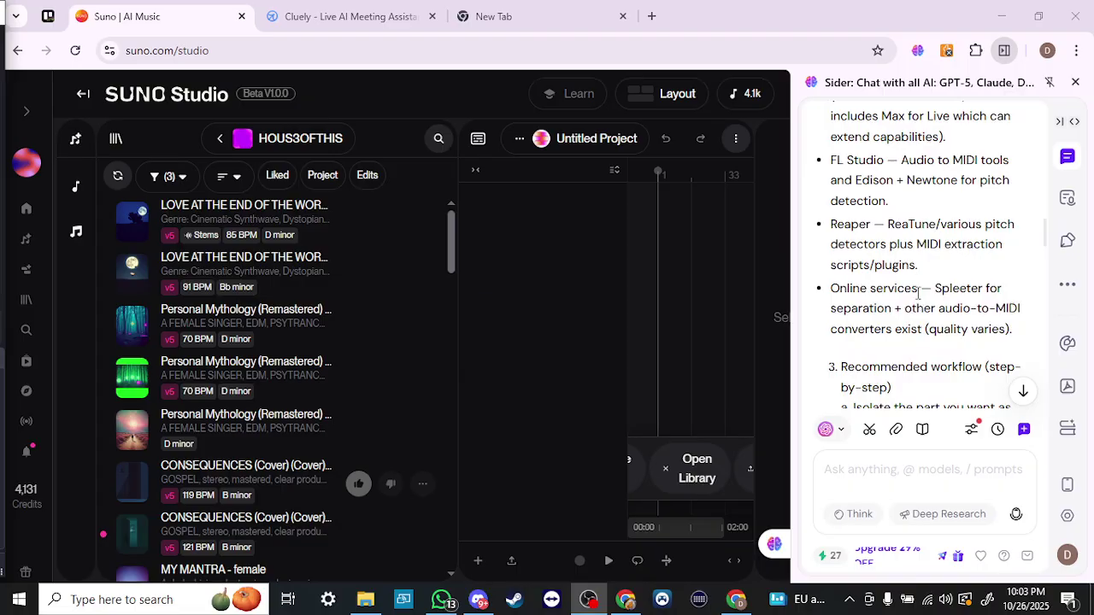
{"action": "scroll", "coordinate": [919, 291], "scroll_direction": "down", "scroll_amount": 3}
{"action": "scroll", "coordinate": [919, 290], "scroll_direction": "down", "scroll_amount": 3}
{"action": "scroll", "coordinate": [919, 290], "scroll_direction": "down", "scroll_amount": 2}
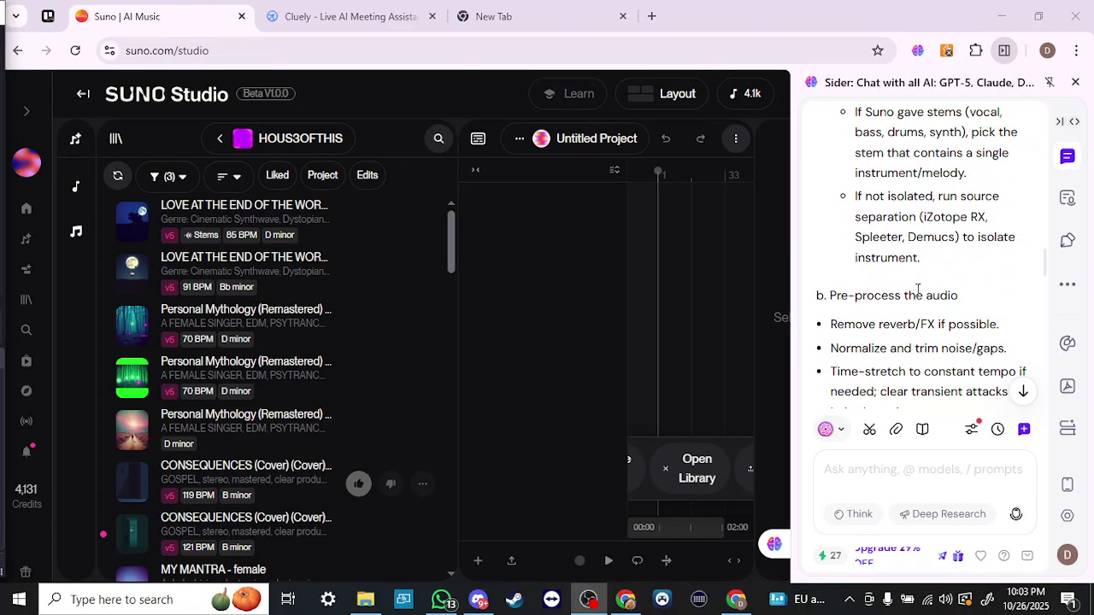
{"action": "scroll", "coordinate": [919, 290], "scroll_direction": "up", "scroll_amount": 2}
{"action": "scroll", "coordinate": [918, 291], "scroll_direction": "up", "scroll_amount": 1}
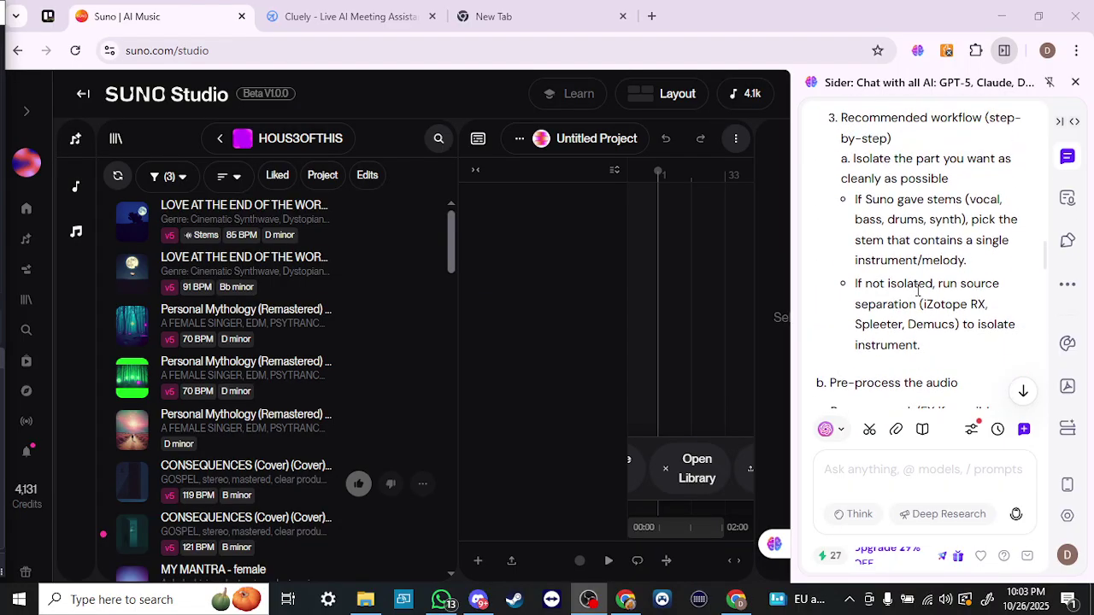
{"action": "scroll", "coordinate": [919, 291], "scroll_direction": "down", "scroll_amount": 3}
{"action": "scroll", "coordinate": [918, 291], "scroll_direction": "down", "scroll_amount": 2}
{"action": "scroll", "coordinate": [919, 291], "scroll_direction": "down", "scroll_amount": 1}
{"action": "scroll", "coordinate": [919, 291], "scroll_direction": "down", "scroll_amount": 3}
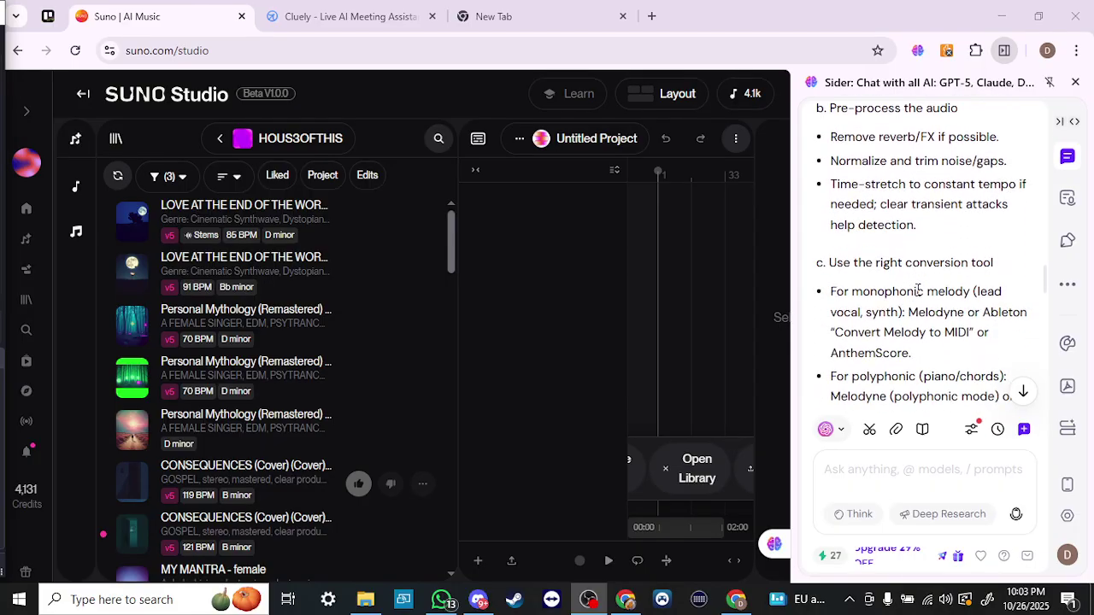
{"action": "scroll", "coordinate": [918, 290], "scroll_direction": "down", "scroll_amount": 2}
{"action": "scroll", "coordinate": [918, 290], "scroll_direction": "down", "scroll_amount": 1}
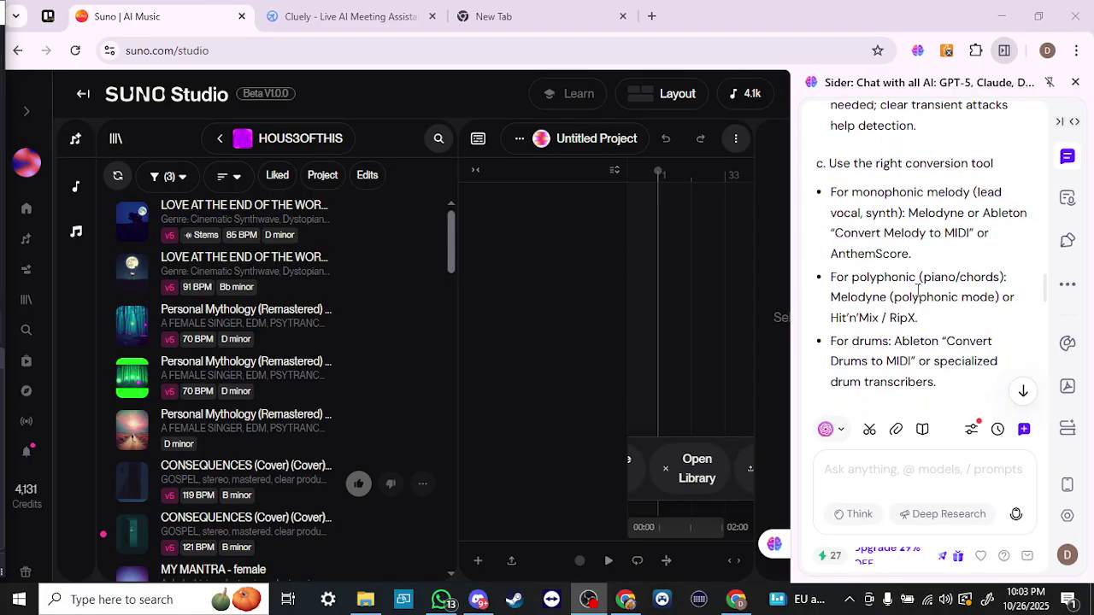
{"action": "scroll", "coordinate": [918, 290], "scroll_direction": "down", "scroll_amount": 5}
{"action": "scroll", "coordinate": [918, 291], "scroll_direction": "down", "scroll_amount": 1}
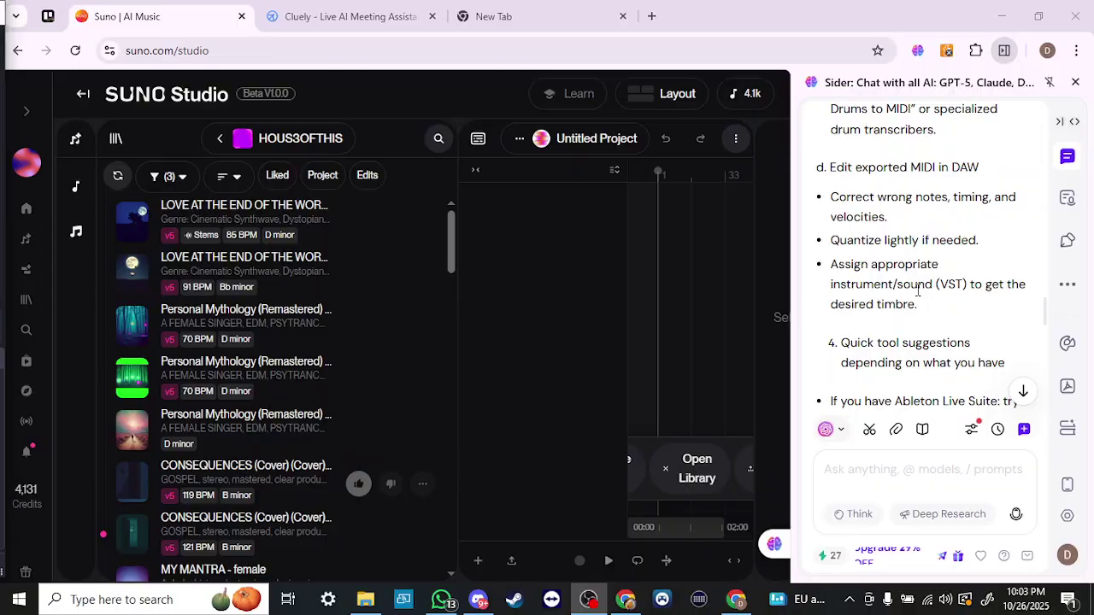
{"action": "scroll", "coordinate": [918, 291], "scroll_direction": "down", "scroll_amount": 2}
{"action": "scroll", "coordinate": [918, 291], "scroll_direction": "down", "scroll_amount": 3}
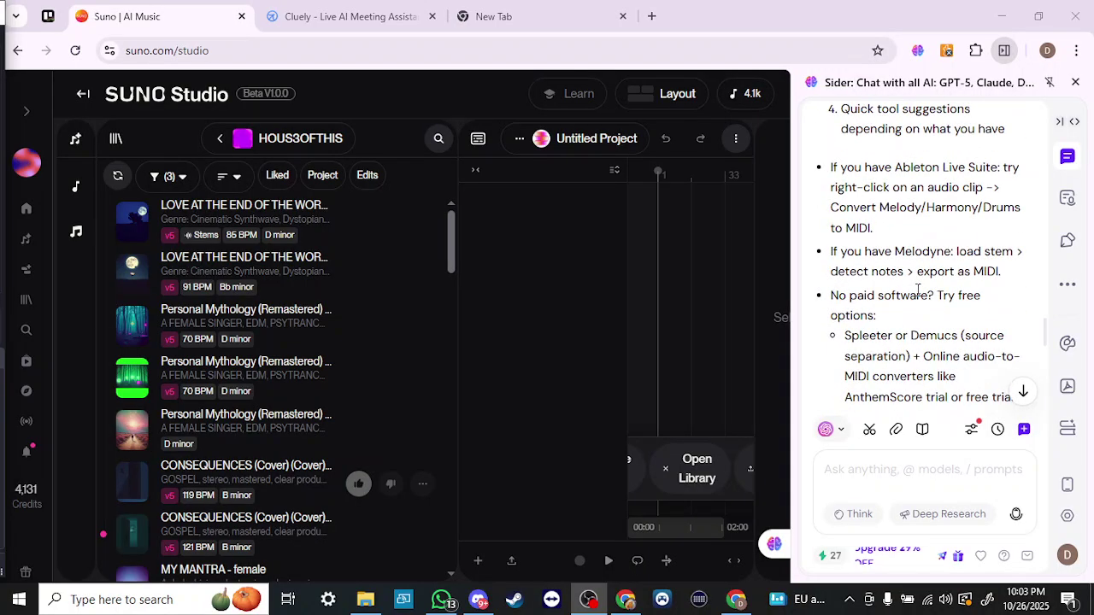
{"action": "scroll", "coordinate": [918, 292], "scroll_direction": "up", "scroll_amount": 2}
{"action": "scroll", "coordinate": [918, 292], "scroll_direction": "up", "scroll_amount": 3}
{"action": "scroll", "coordinate": [918, 291], "scroll_direction": "up", "scroll_amount": 3}
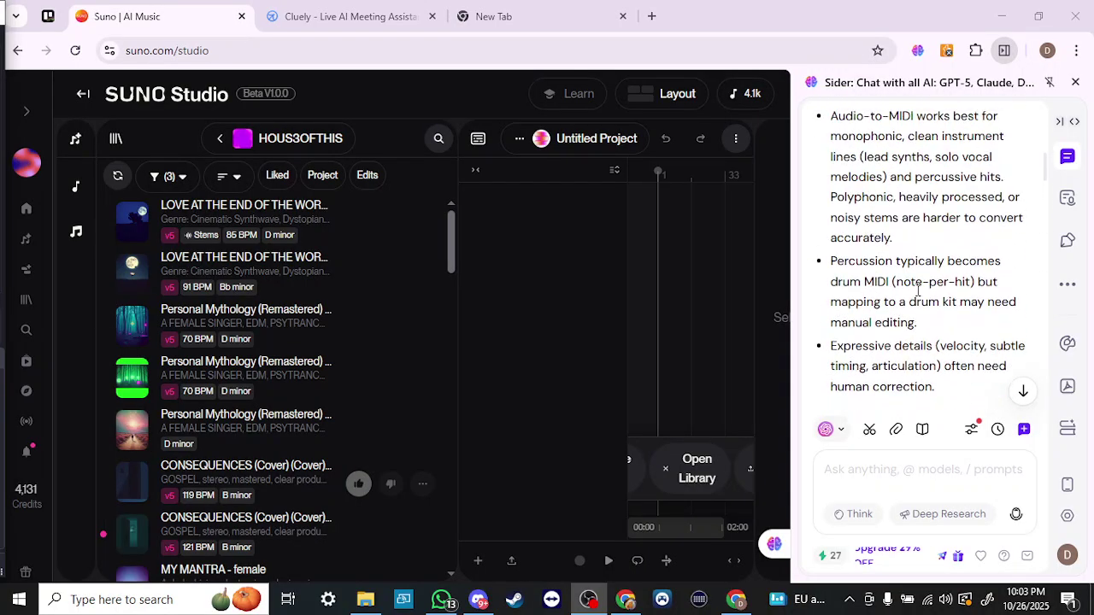
{"action": "scroll", "coordinate": [918, 291], "scroll_direction": "up", "scroll_amount": 5}
{"action": "scroll", "coordinate": [918, 290], "scroll_direction": "up", "scroll_amount": 2}
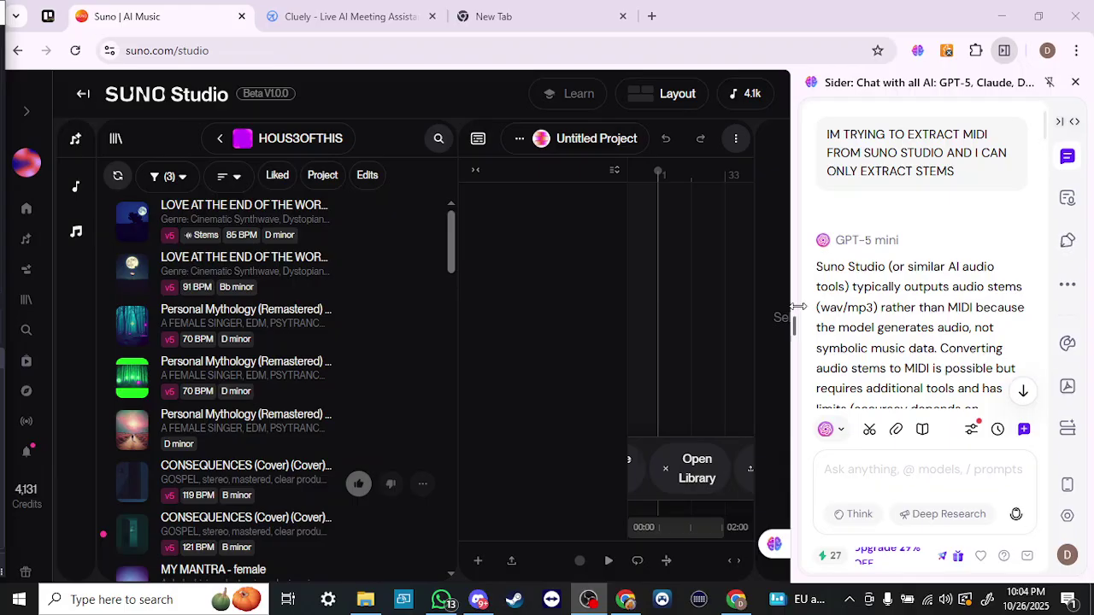
- Close the Sider chat panel, then view and dismiss the first song's options menu
{"action": "left_click", "coordinate": [776, 547]}
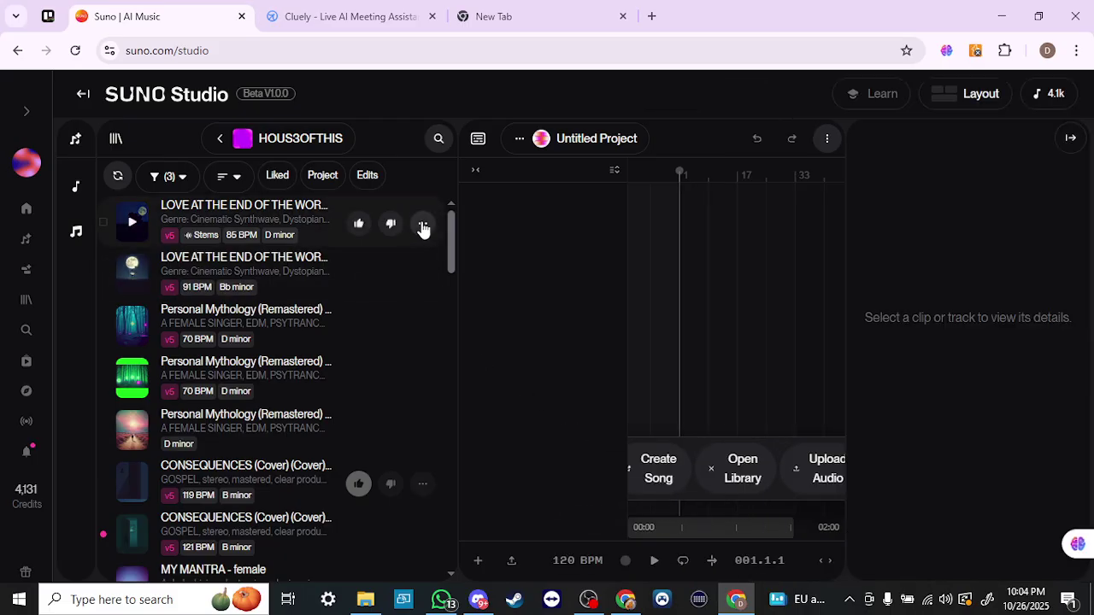
{"action": "mouse_move", "coordinate": [282, 222]}
{"action": "left_click", "coordinate": [425, 226]}
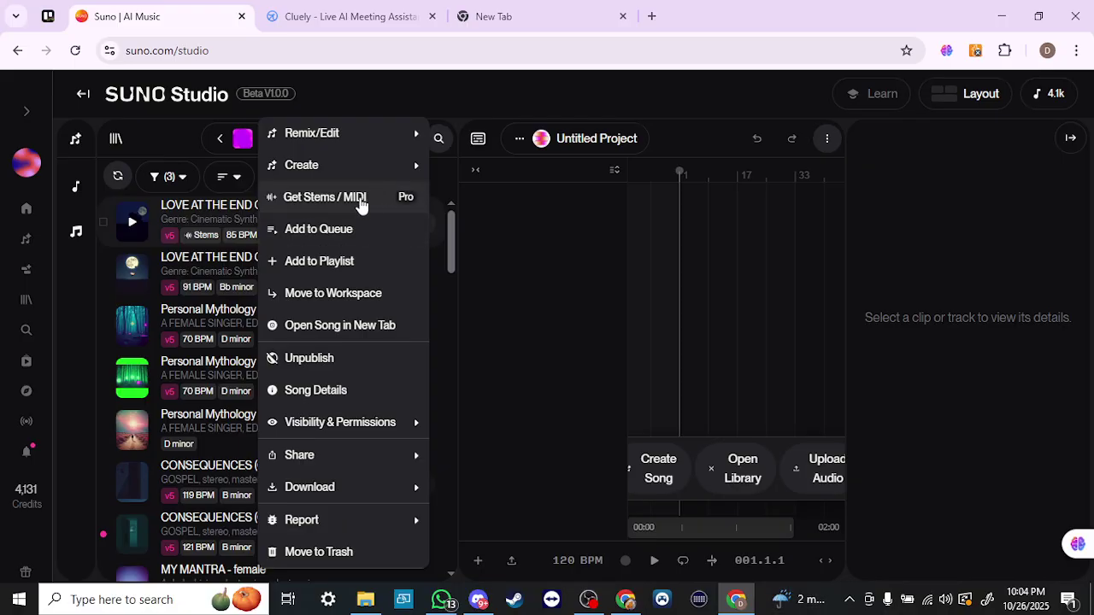
{"action": "left_click", "coordinate": [496, 223]}
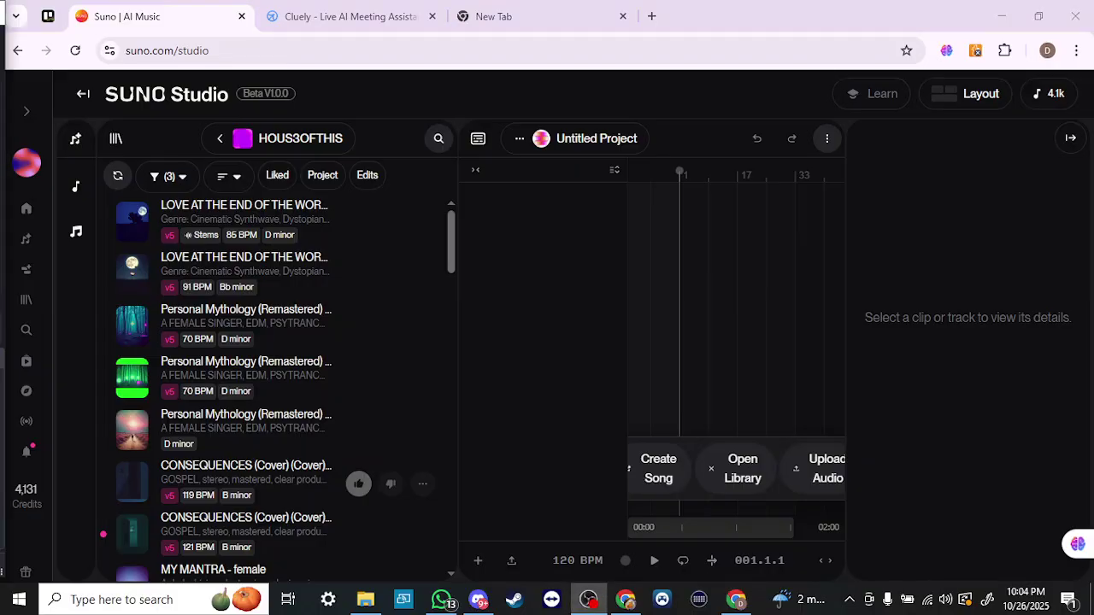
- In Discord's #services channel, view the Suno Music Mastery Training image full screen
{"action": "left_click", "coordinate": [588, 599]}
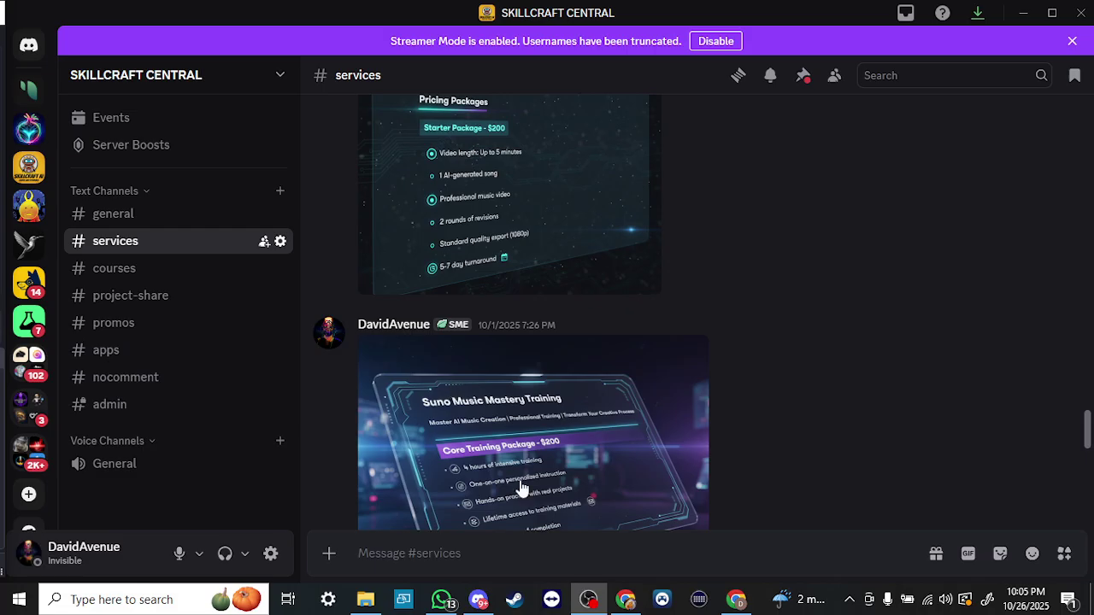
{"action": "left_click", "coordinate": [507, 435]}
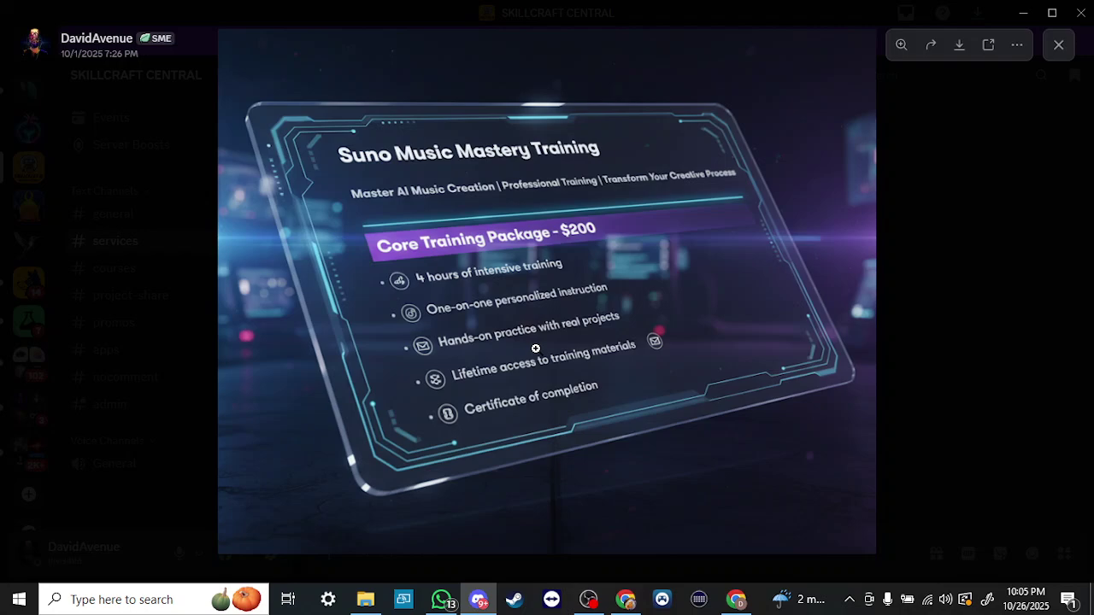
{"action": "left_click", "coordinate": [963, 251]}
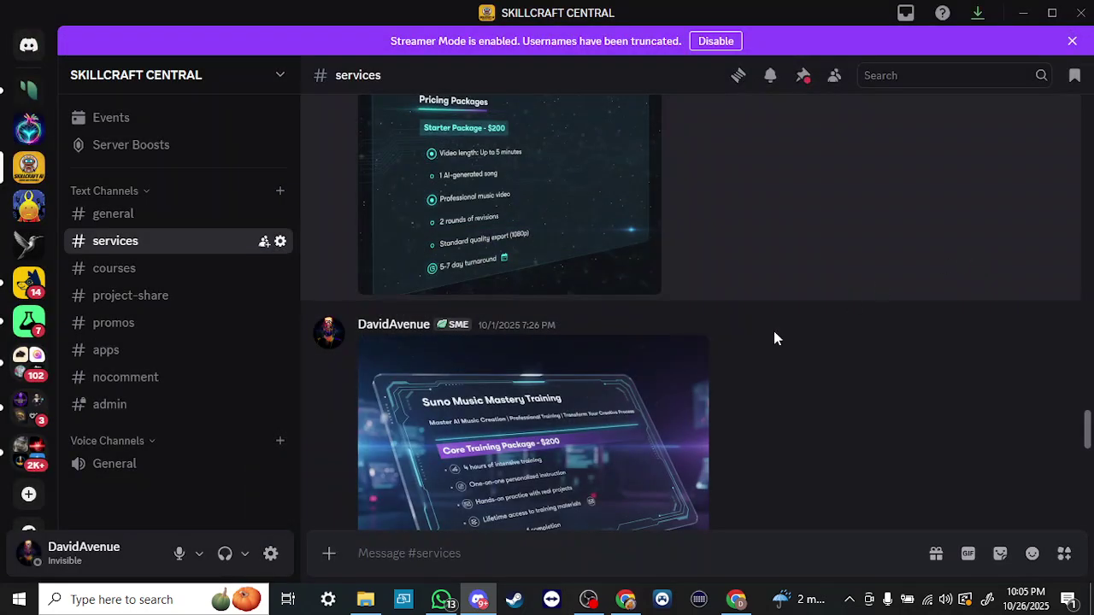
- View the AI Animation Mastery Training $200 package image full screen
{"action": "scroll", "coordinate": [672, 365], "scroll_direction": "down", "scroll_amount": 3}
{"action": "scroll", "coordinate": [672, 366], "scroll_direction": "down", "scroll_amount": 2}
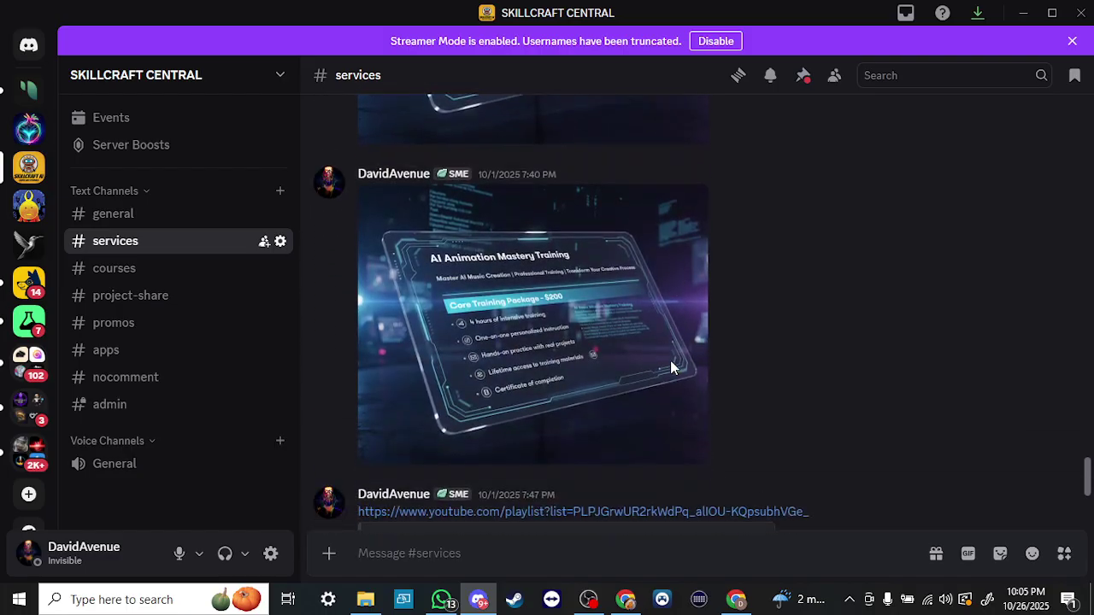
{"action": "left_click", "coordinate": [596, 334]}
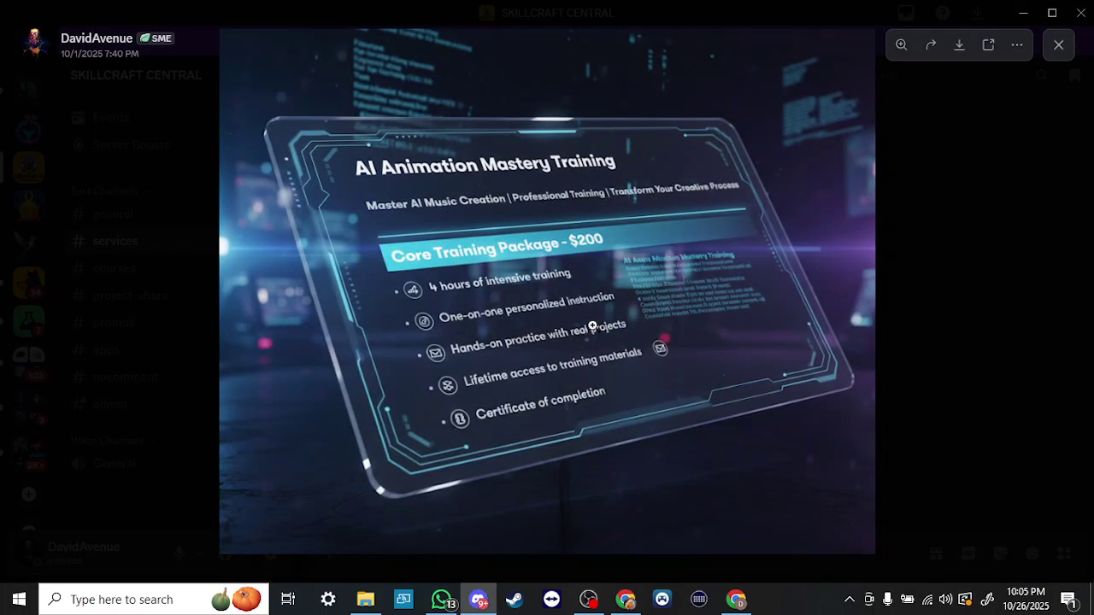
{"action": "left_click", "coordinate": [998, 305]}
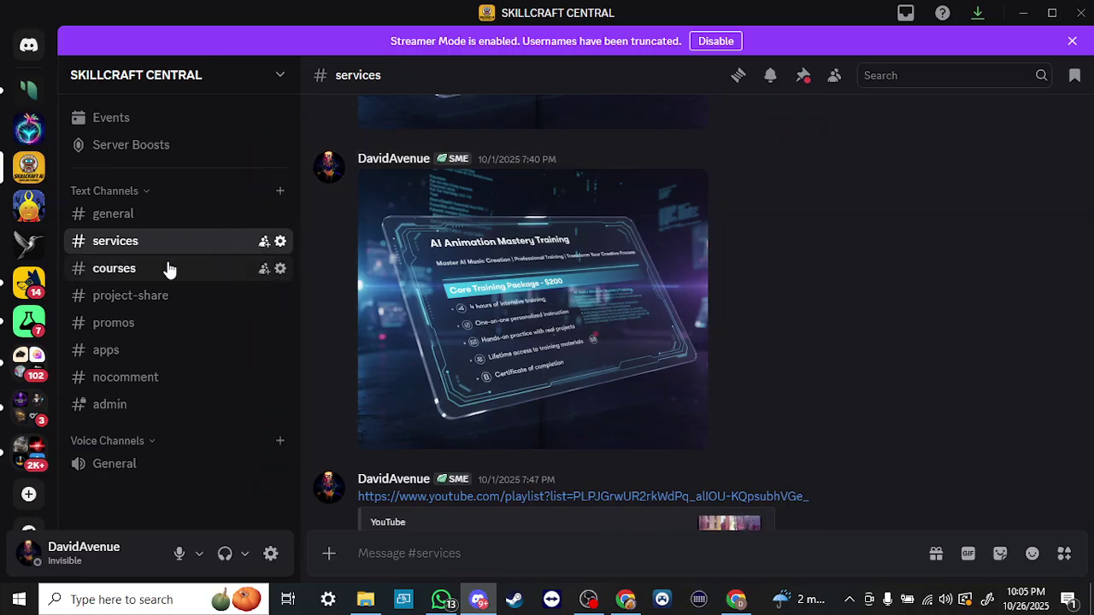
- Browse the free AI animation and AI music video course links in #courses, then move to #general
{"action": "left_click", "coordinate": [169, 270]}
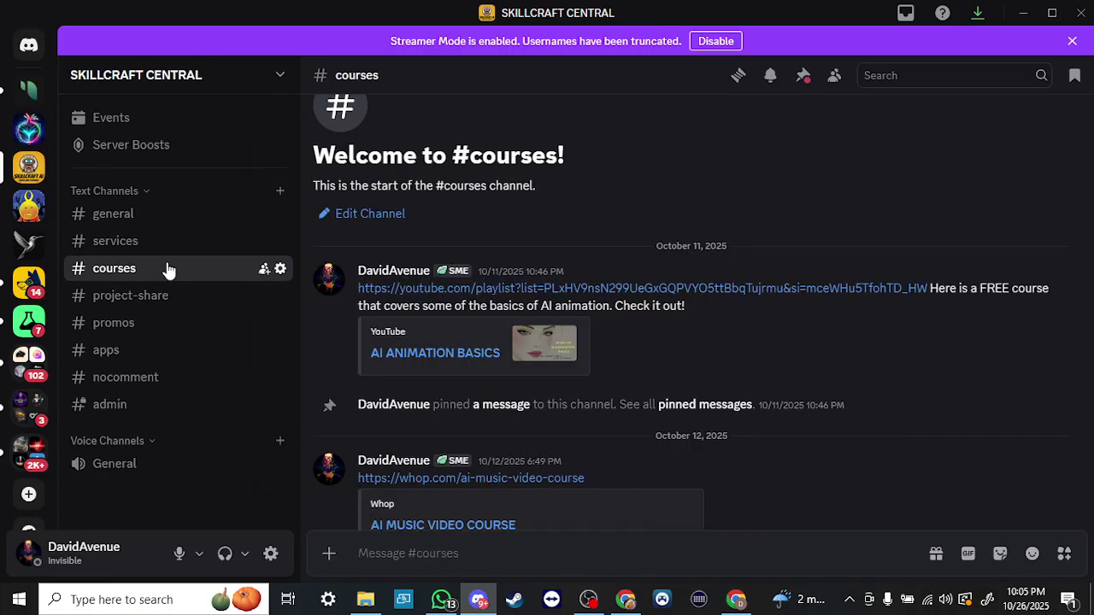
{"action": "mouse_move", "coordinate": [701, 291]}
{"action": "mouse_move", "coordinate": [643, 288]}
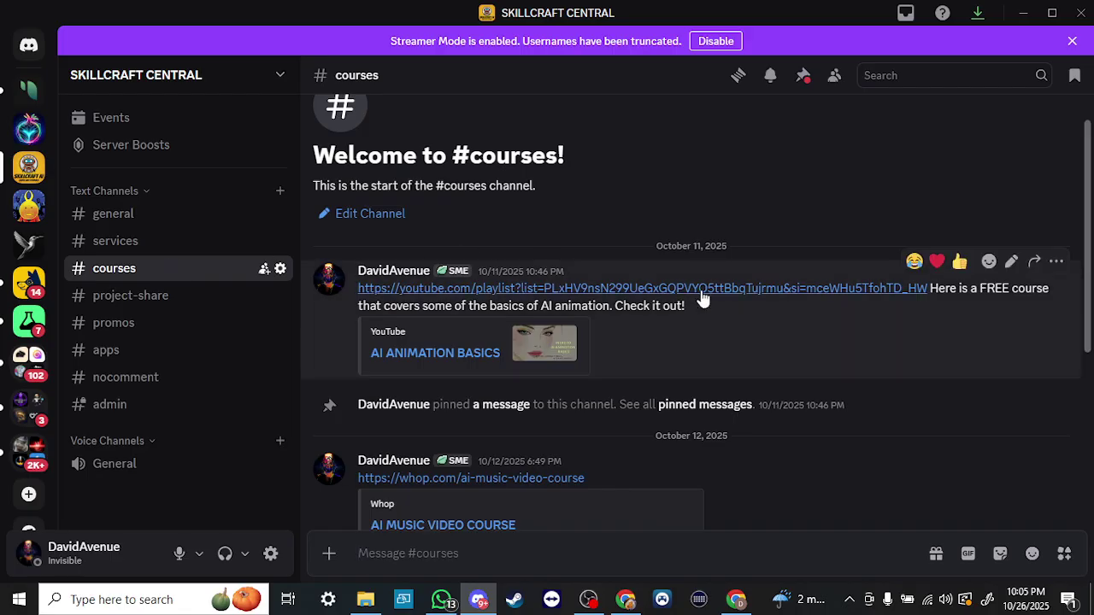
{"action": "scroll", "coordinate": [701, 297], "scroll_direction": "down", "scroll_amount": 2}
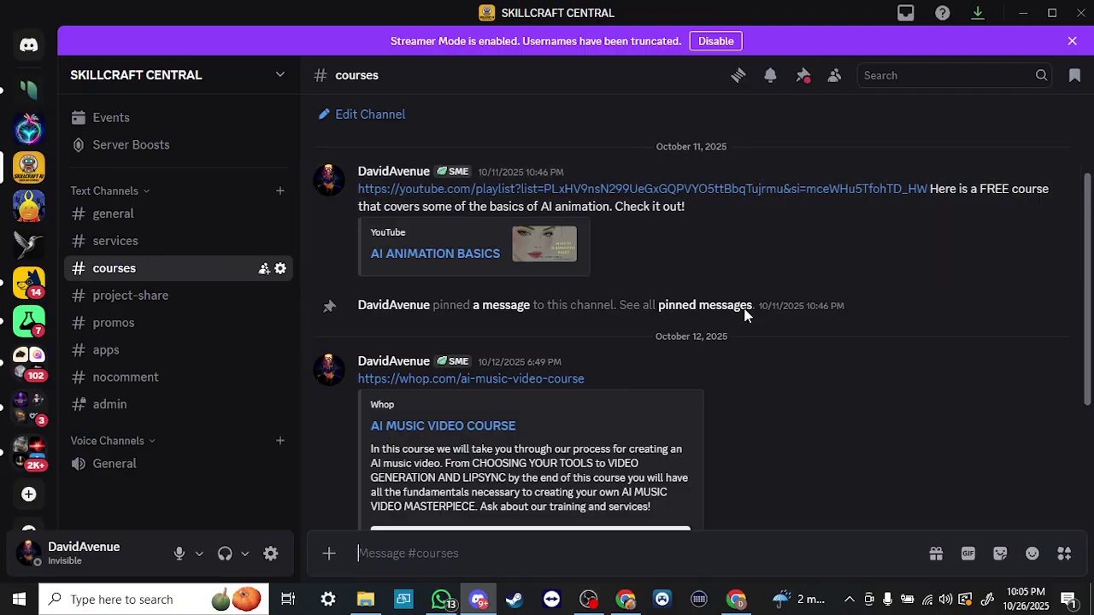
{"action": "scroll", "coordinate": [764, 341], "scroll_direction": "down", "scroll_amount": 2}
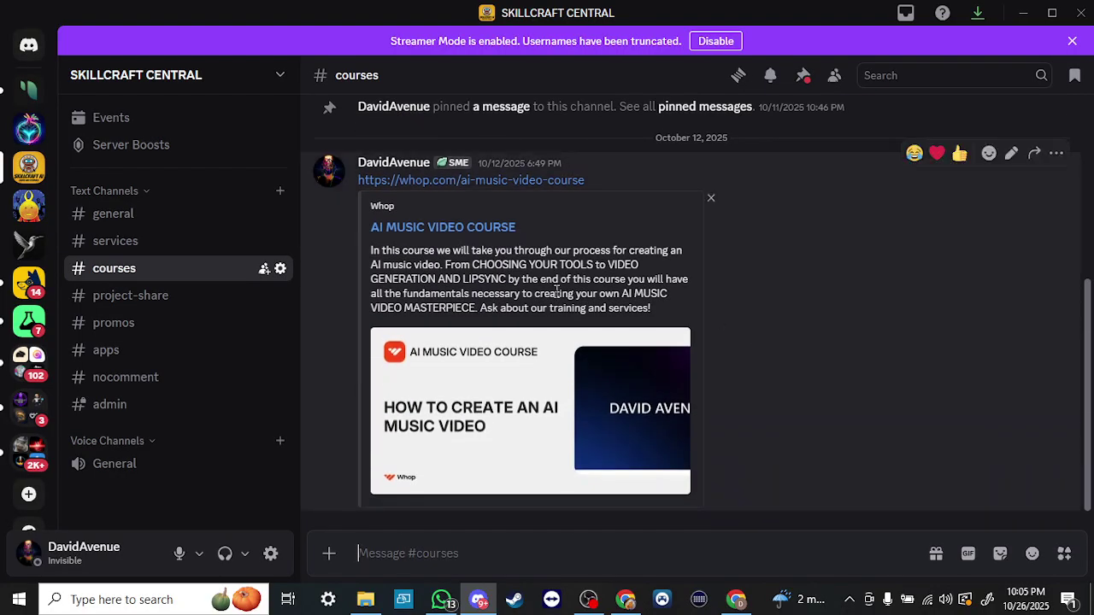
{"action": "mouse_move", "coordinate": [443, 426]}
{"action": "left_click", "coordinate": [144, 214]}
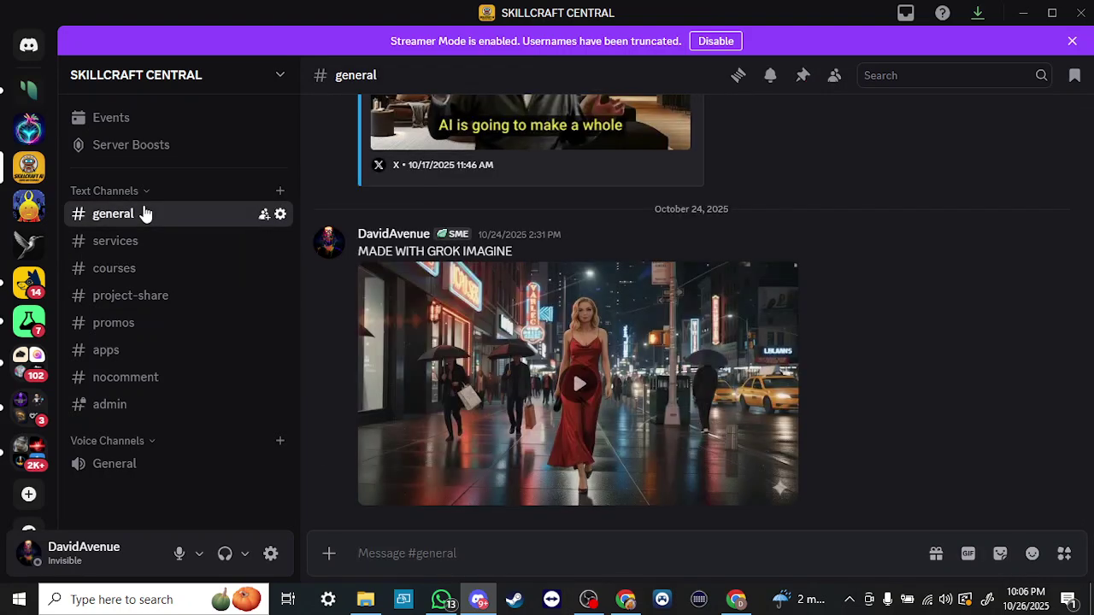
{"action": "scroll", "coordinate": [509, 388], "scroll_direction": "up", "scroll_amount": 3}
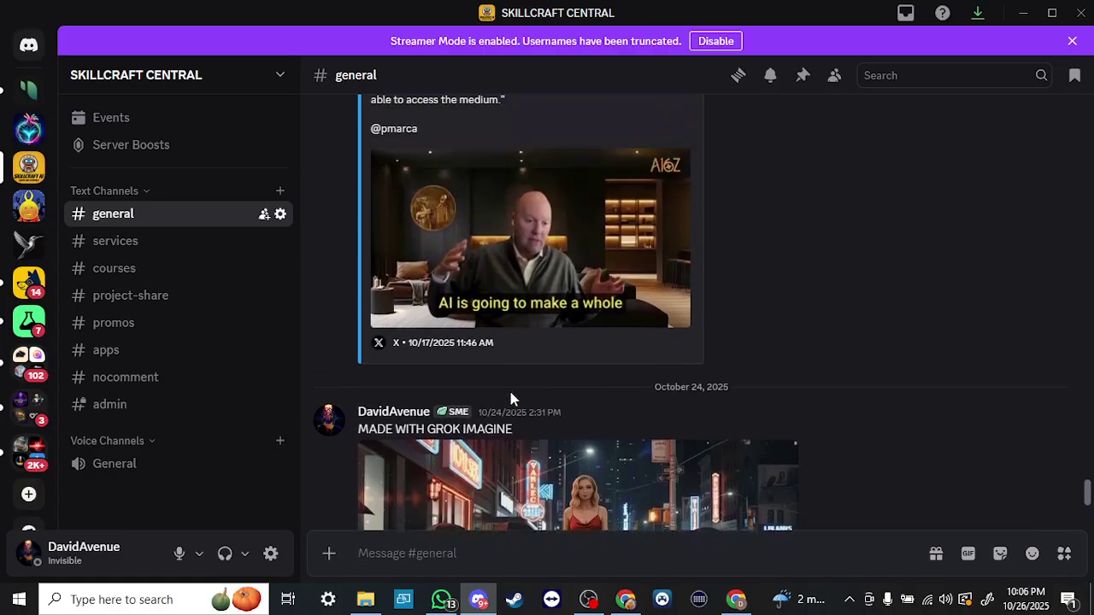
{"action": "scroll", "coordinate": [511, 398], "scroll_direction": "up", "scroll_amount": 3}
{"action": "scroll", "coordinate": [512, 398], "scroll_direction": "up", "scroll_amount": 3}
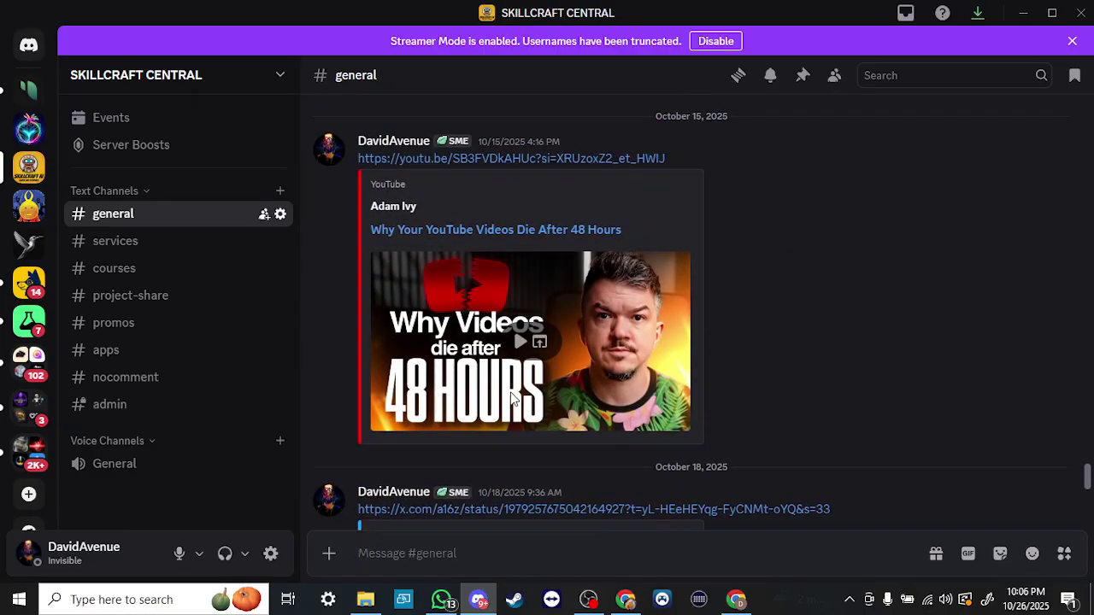
{"action": "scroll", "coordinate": [511, 398], "scroll_direction": "down", "scroll_amount": 3}
{"action": "scroll", "coordinate": [511, 398], "scroll_direction": "down", "scroll_amount": 3}
{"action": "scroll", "coordinate": [511, 398], "scroll_direction": "down", "scroll_amount": 3}
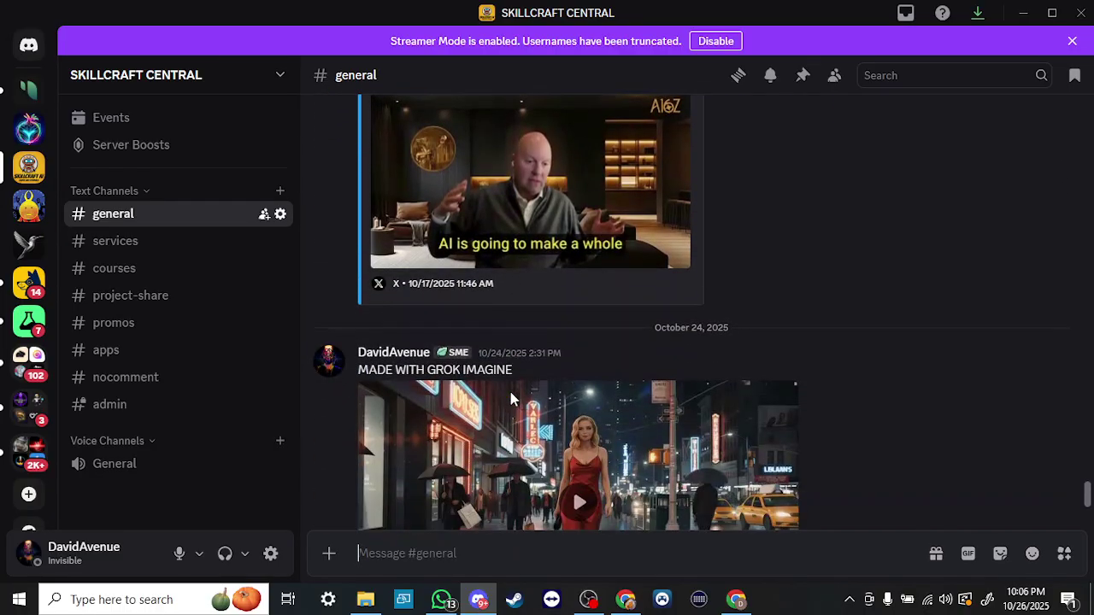
{"action": "scroll", "coordinate": [511, 398], "scroll_direction": "down", "scroll_amount": 2}
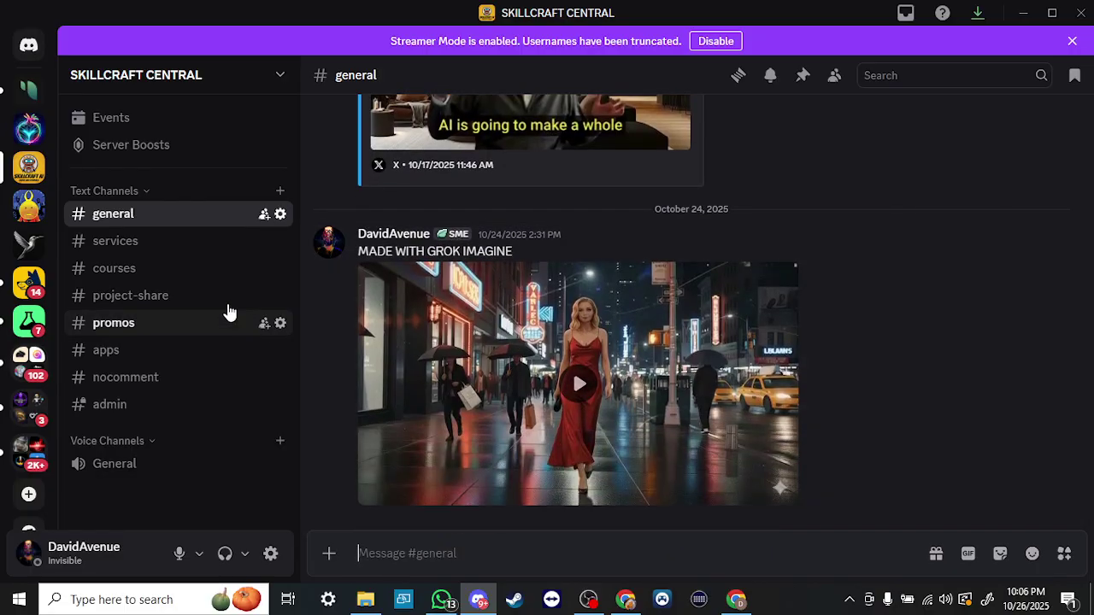